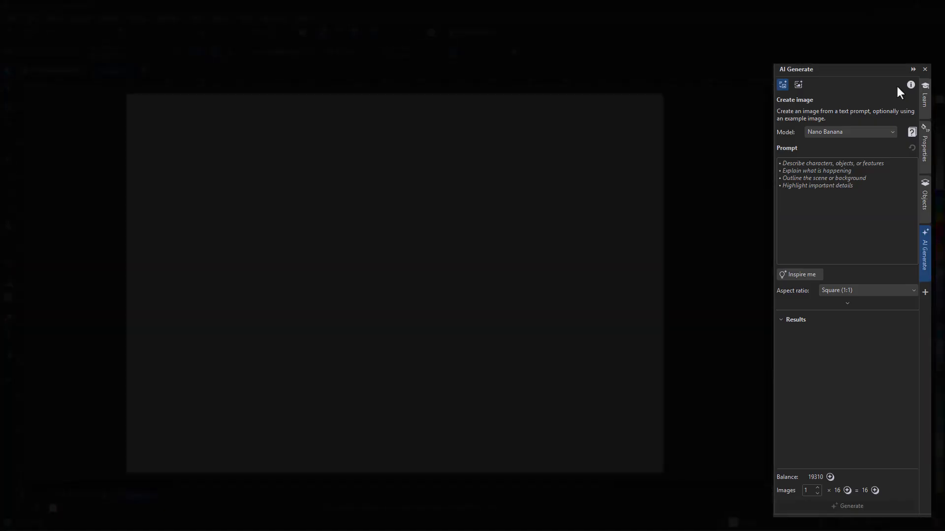
# Expand the image generation options, then set the model to Nano Banana Pro and the aspect ratio to Landscape (5:4)
pyautogui.click(845, 303)
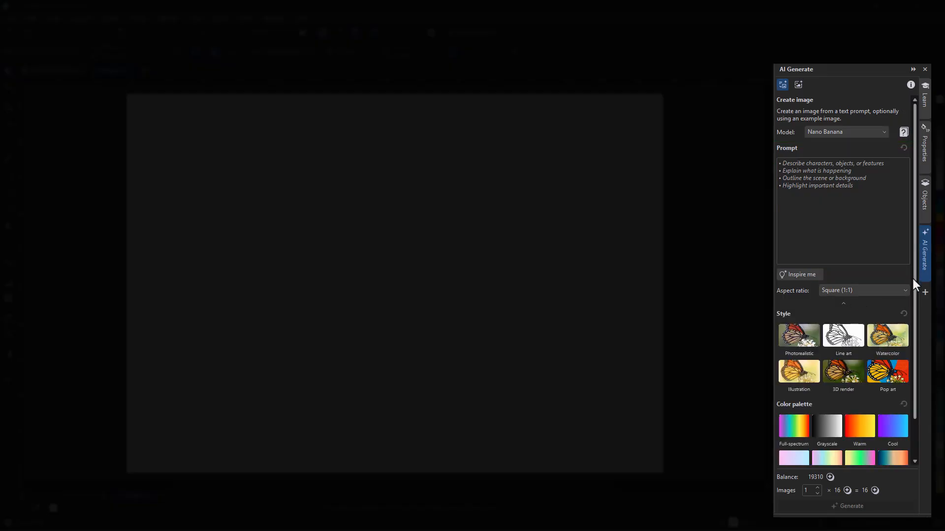
pyautogui.moveTo(913, 279); pyautogui.dragTo(910, 240)
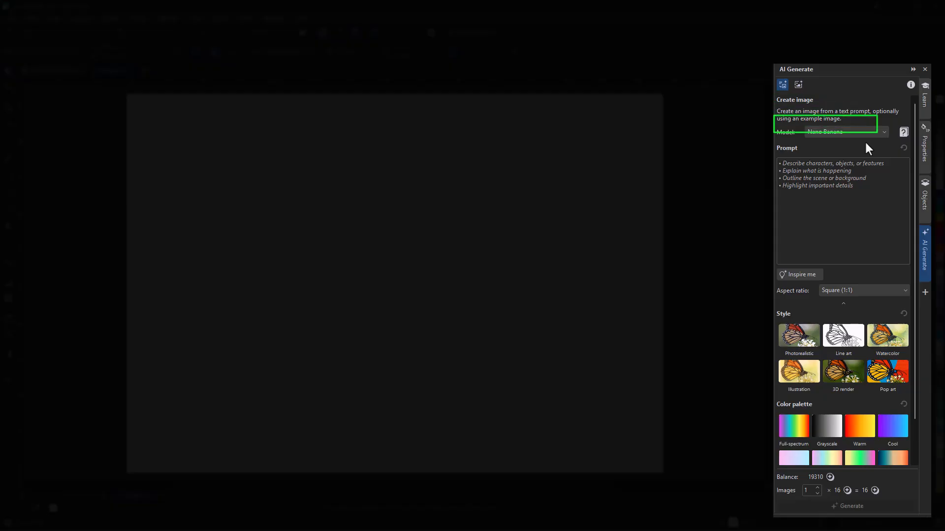
pyautogui.click(884, 131)
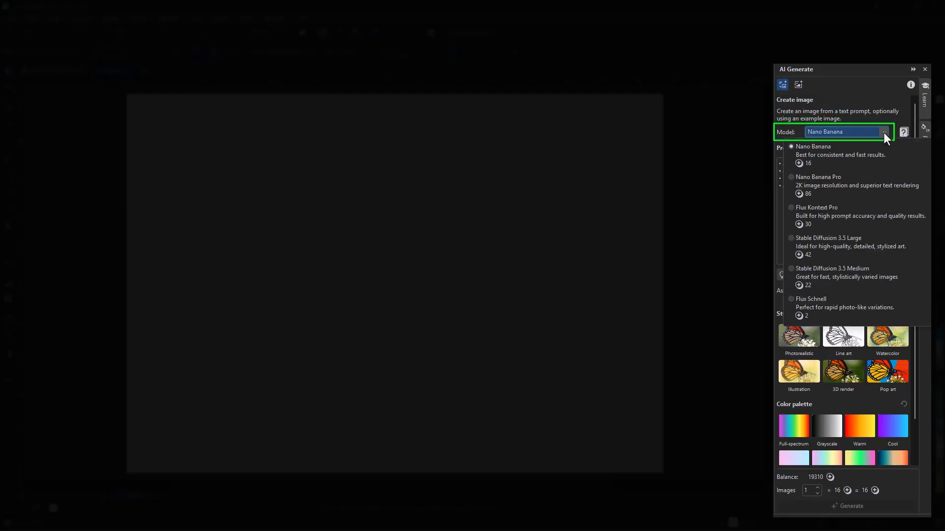
pyautogui.click(791, 178)
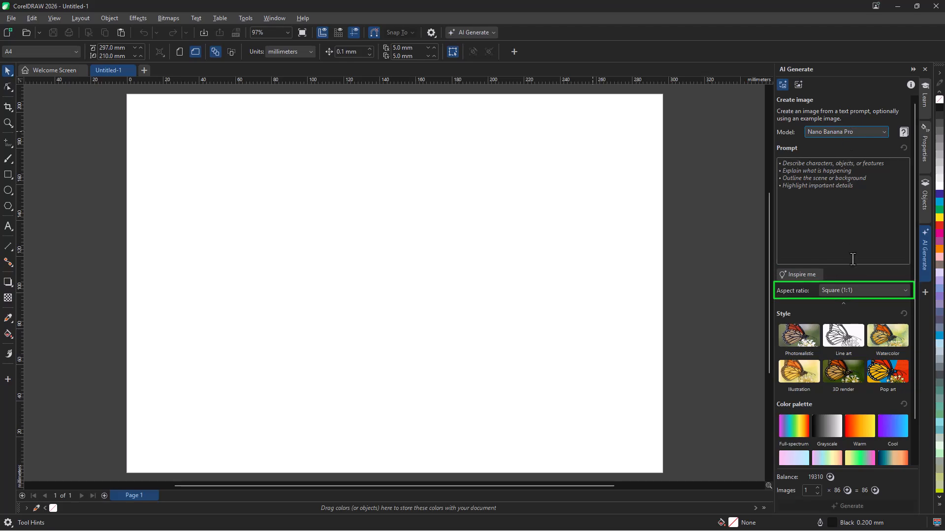
pyautogui.click(904, 289)
pyautogui.click(870, 315)
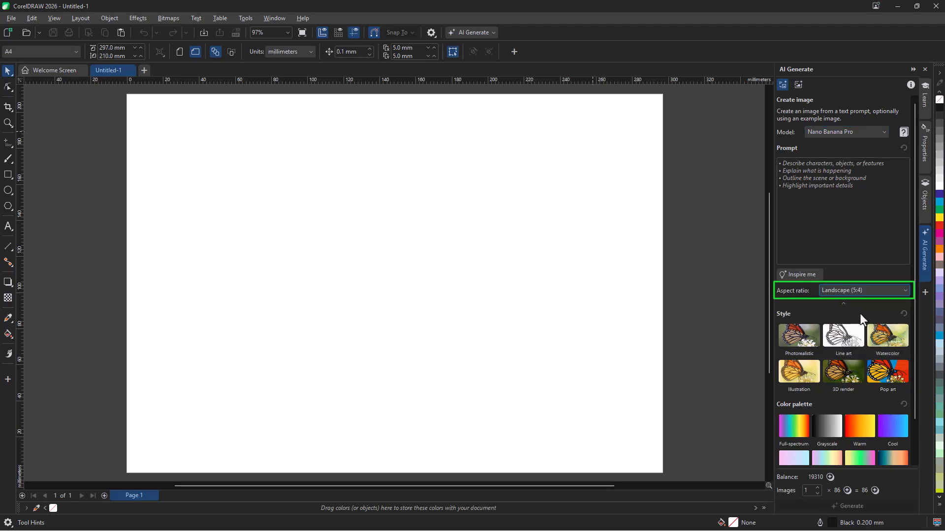
# Generate a Photorealistic-style view from inside a spacious, multi-story, futuristic treehouse in a Californian Sequoia forest, with a modern clean, space-age interior and lush forest outside
pyautogui.click(785, 168)
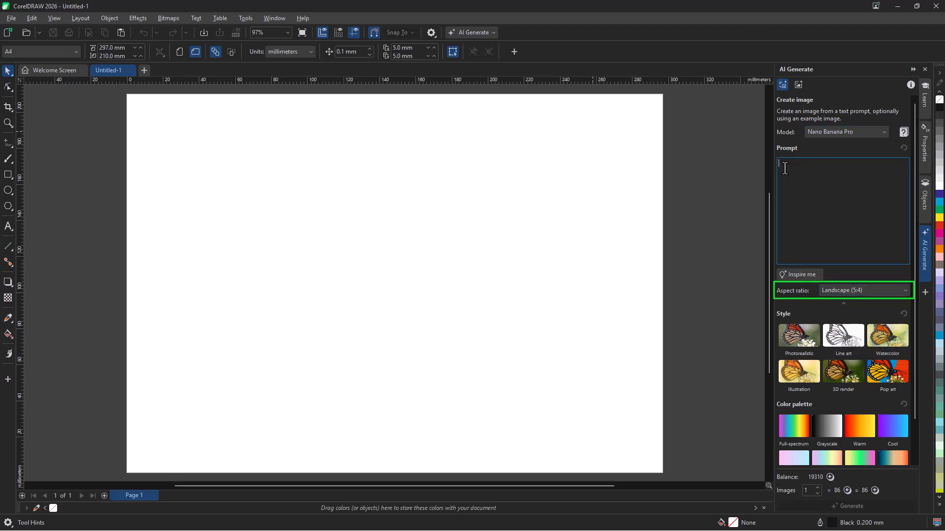
pyautogui.write('View from inside a spacious, multi-story, futuristic treehouse, photorealistic, set in a Calfornian Sequoia forest.  Modern clean, space-age look on the inside, lush forest outside.')
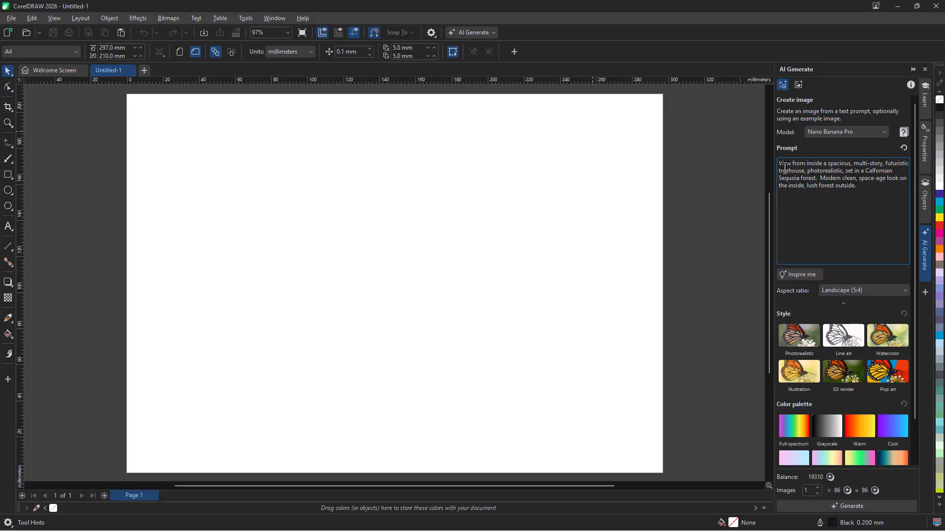
pyautogui.click(798, 335)
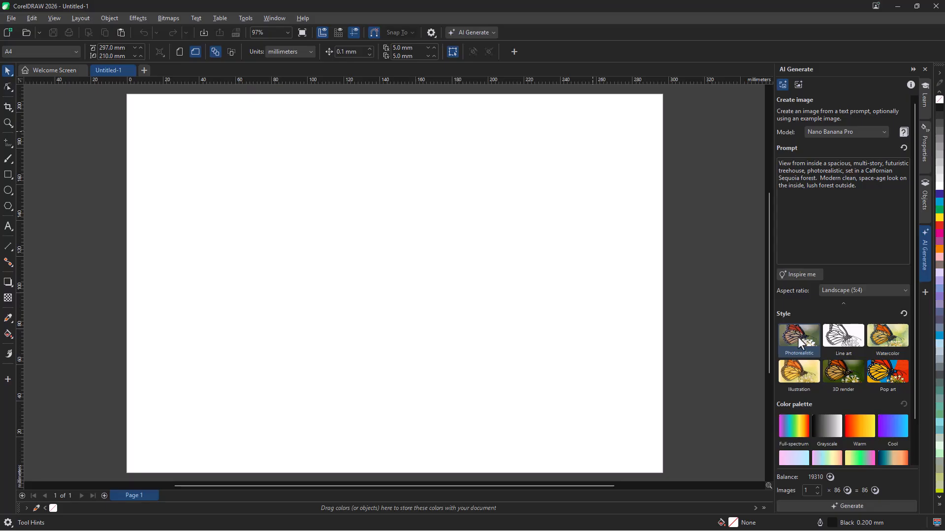
pyautogui.click(848, 507)
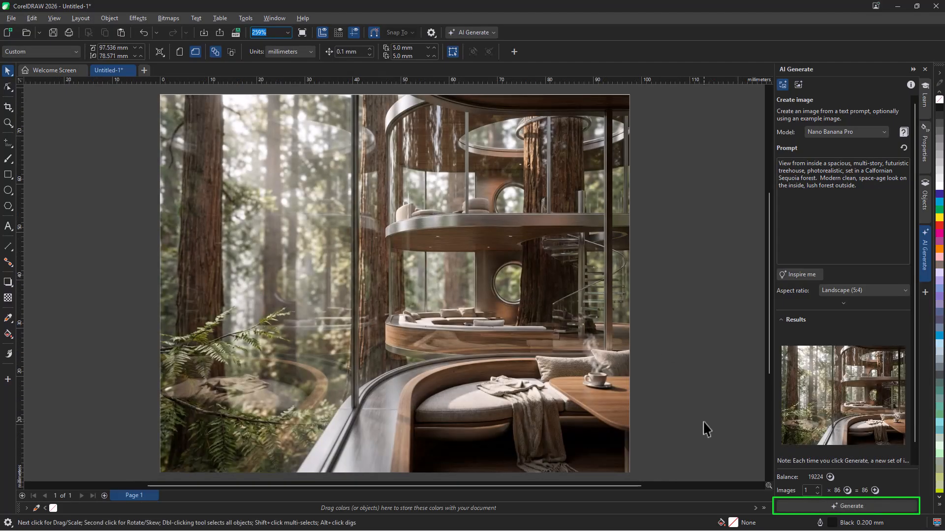
# Switch the model to Stable Diffusion 3.5 Large and generate another image from the treehouse prompt
pyautogui.click(882, 132)
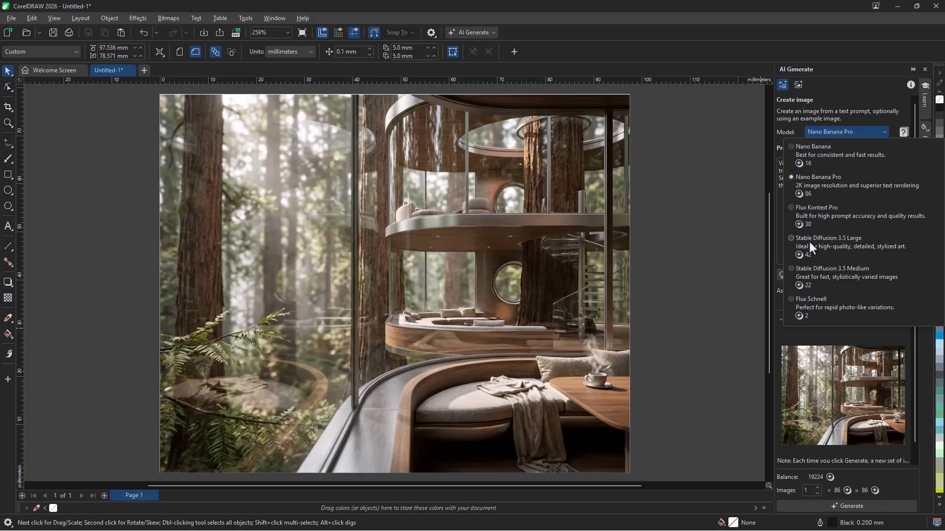
pyautogui.click(789, 241)
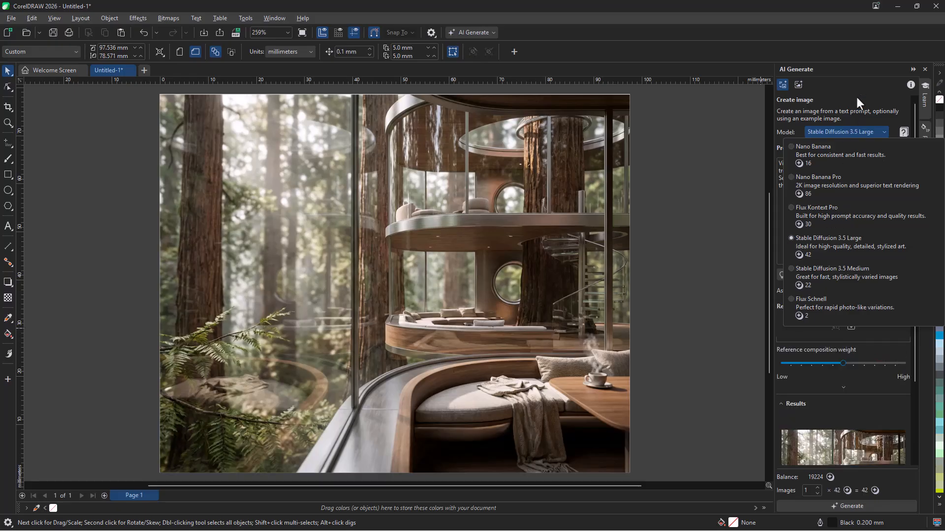
pyautogui.click(848, 507)
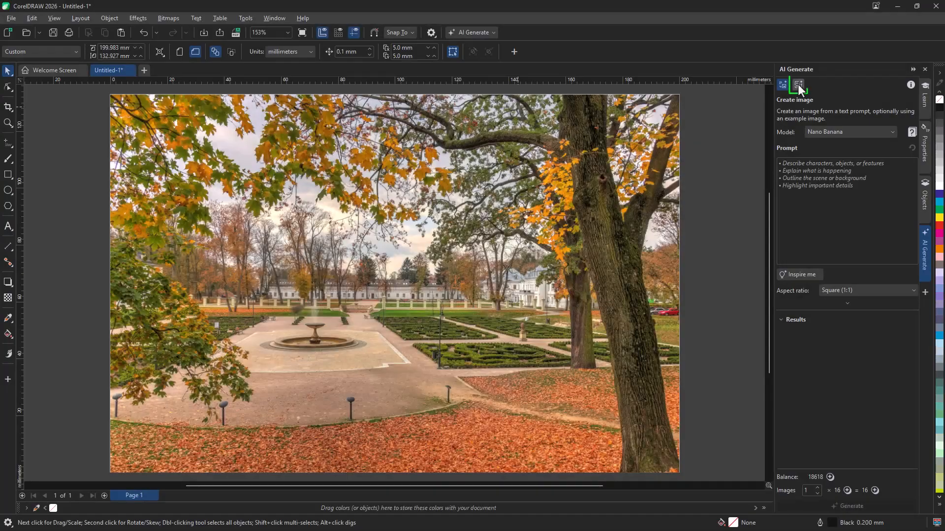
# Switch to remixing an existing image and use the autumn park photo on the page as the source image
pyautogui.click(798, 84)
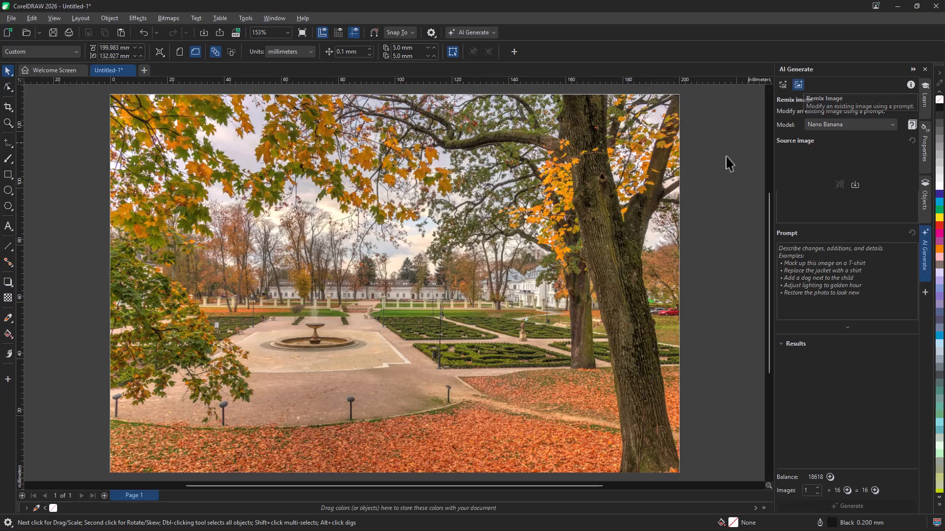
pyautogui.click(617, 204)
pyautogui.click(839, 185)
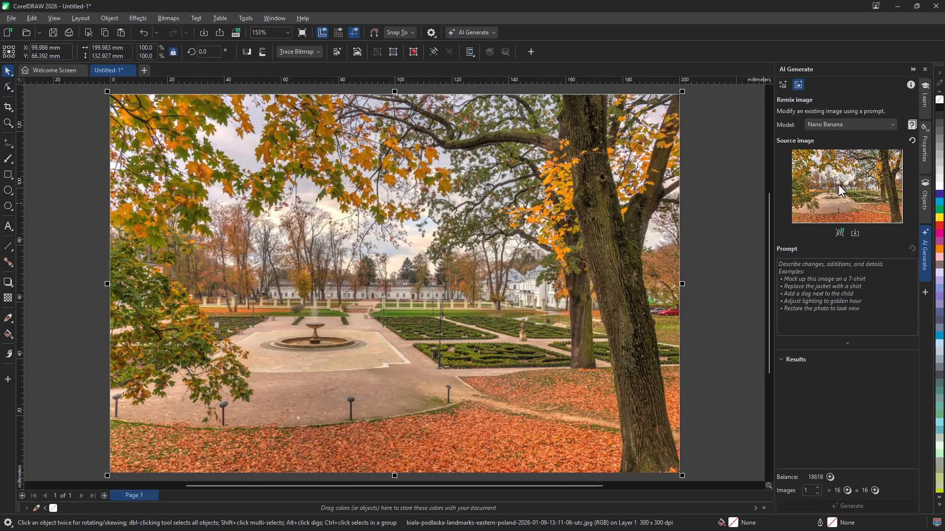
# Generate a remix turning the autumn park into a warm summer scene with English formal garden flowers, fresh grass and summer foliage
pyautogui.click(781, 267)
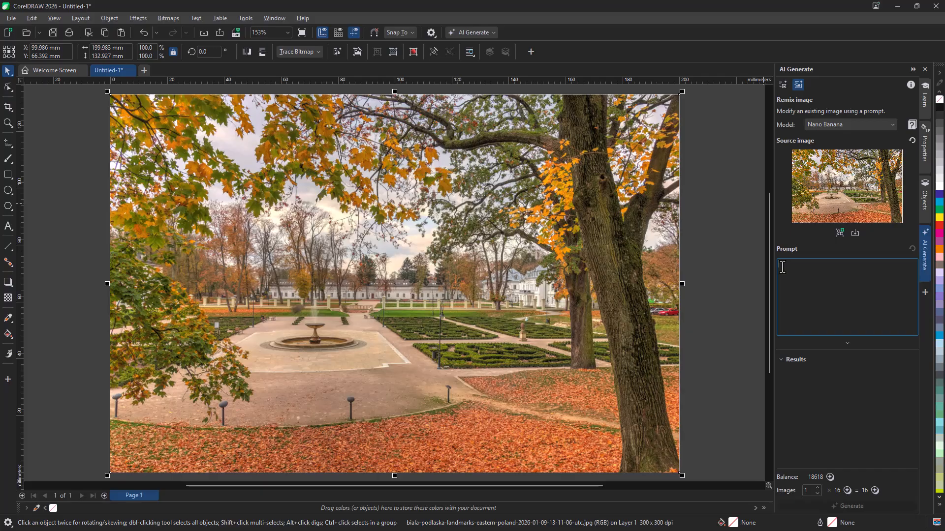
pyautogui.write('Turn this autumn park in to a summer scene.  Fill the flowerbeds with flowers typical of an English formel garden. Remove the dead leaves on the lawns and replace with fresh grass. The trees should have summer foliage and the whole scene should have a warm summer atmosphere.')
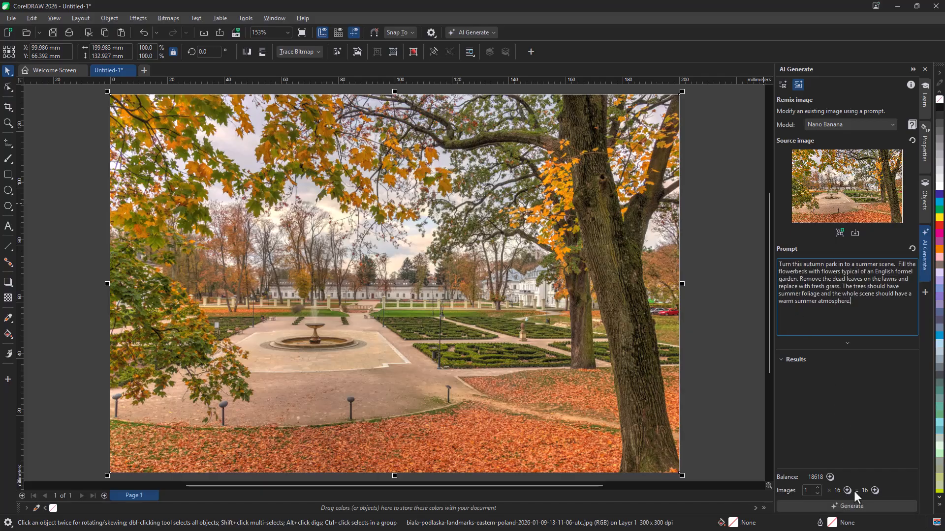
pyautogui.click(849, 506)
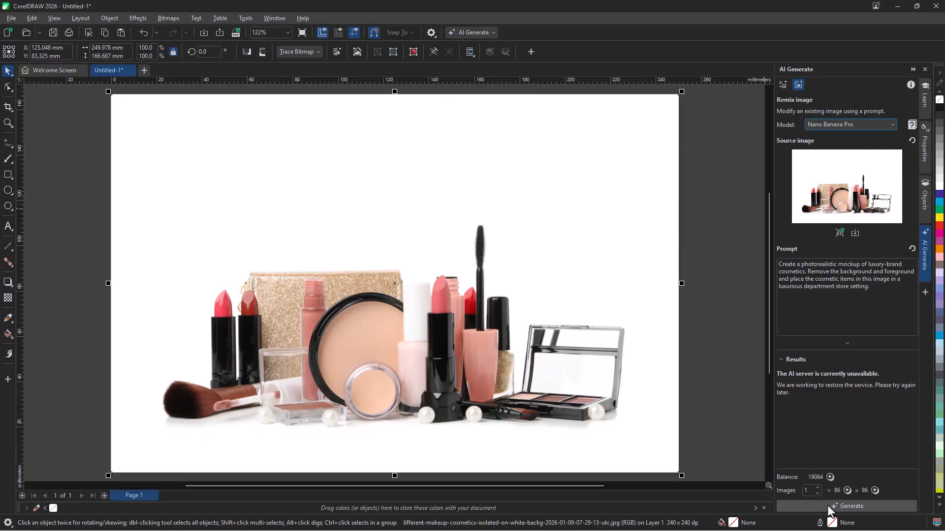
# Generate the photorealistic luxury-brand cosmetics mockup in a department store setting with Nano Banana Pro
pyautogui.click(827, 506)
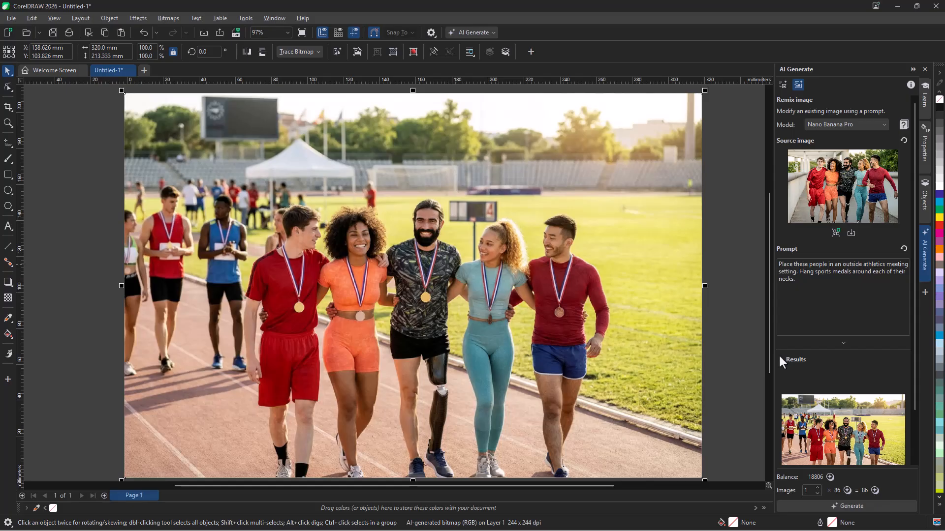
pyautogui.click(749, 333)
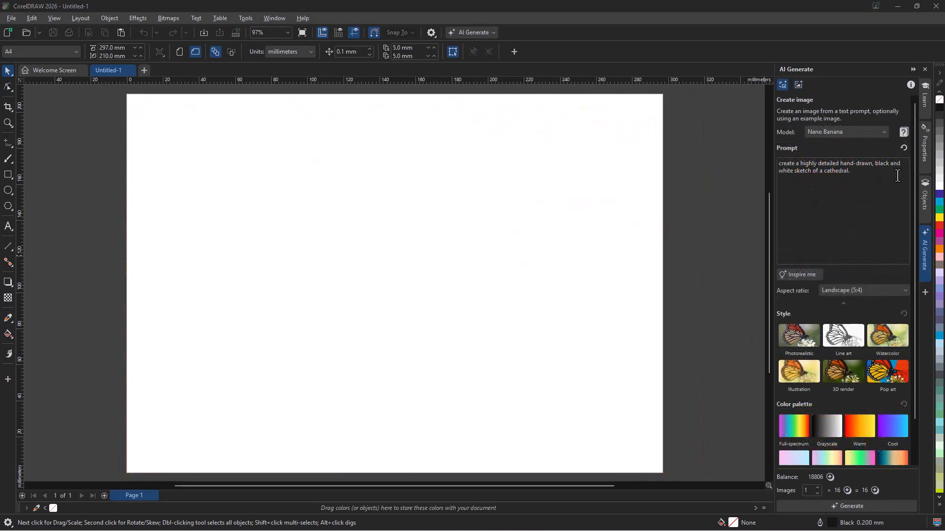
# Generate the hand-drawn, black and white cathedral sketch and enlarge it on the page to about 233 mm wide
pyautogui.click(836, 505)
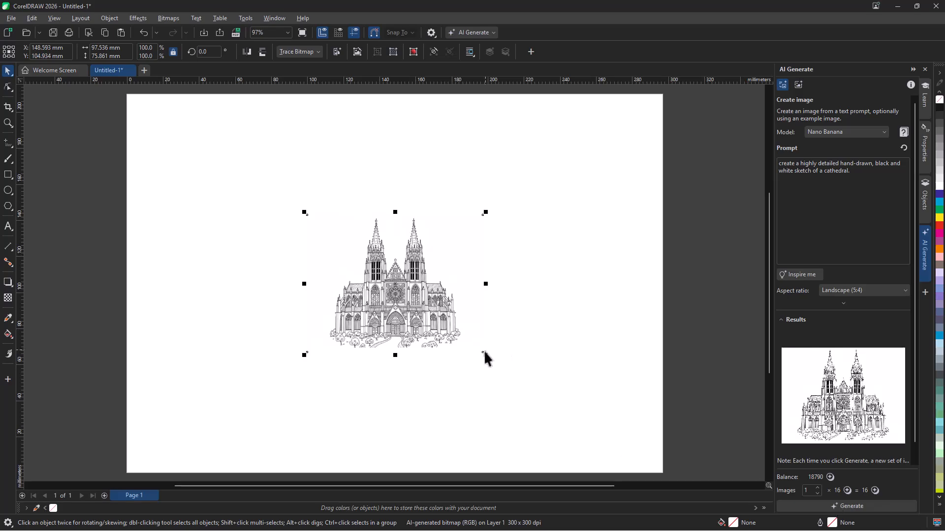
pyautogui.moveTo(483, 351); pyautogui.dragTo(605, 447)
# Remix the cathedral sketch into a watercolor painting in soft, autumn pastel colors with subtle water fringes where the paint bleeds
pyautogui.click(798, 84)
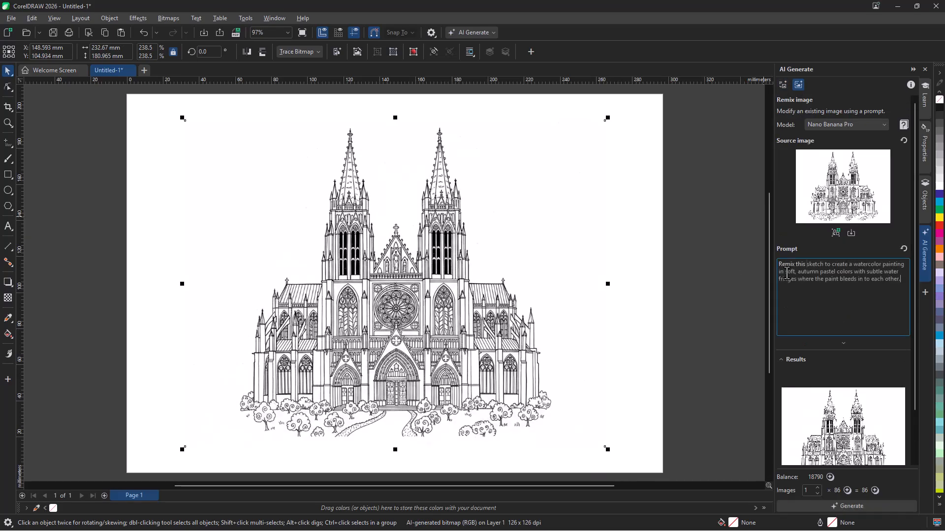
pyautogui.click(851, 506)
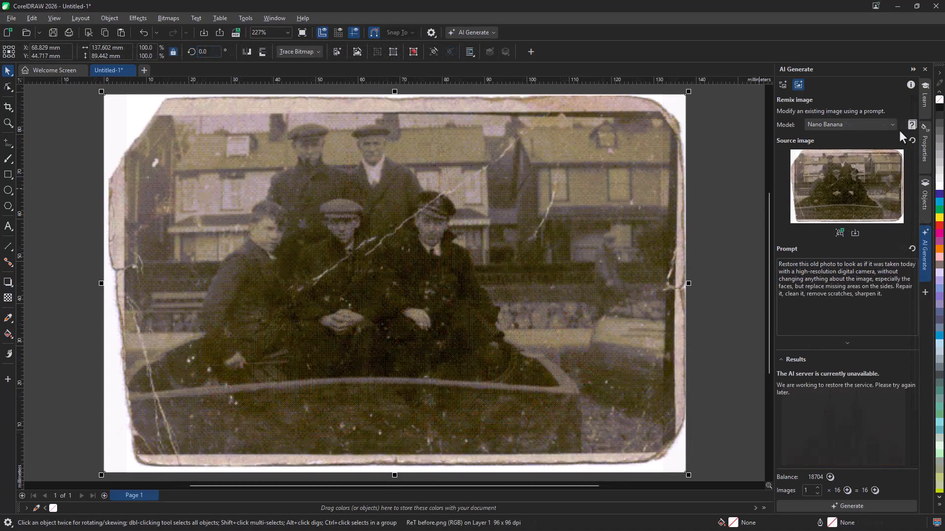
# Set the remix model to Nano Banana Pro and generate a restored version of the old group photo
pyautogui.click(893, 123)
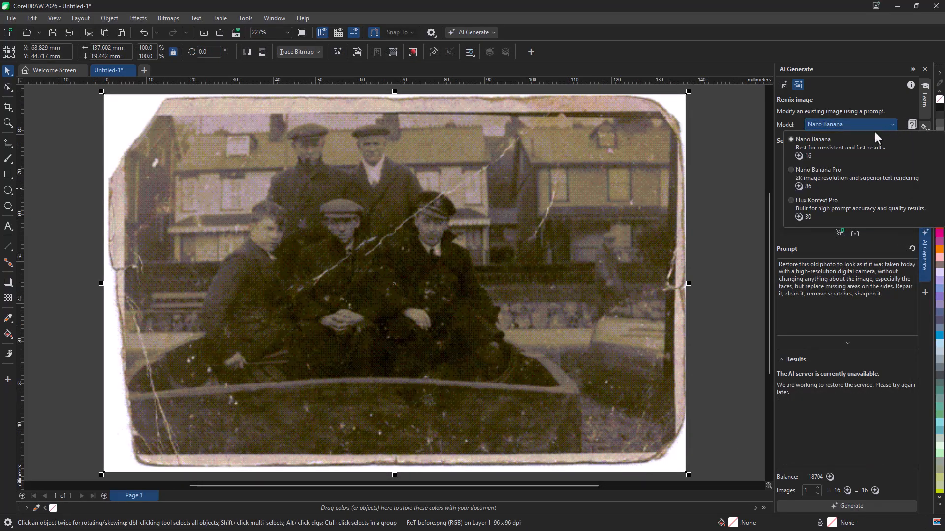
pyautogui.click(792, 169)
pyautogui.click(865, 89)
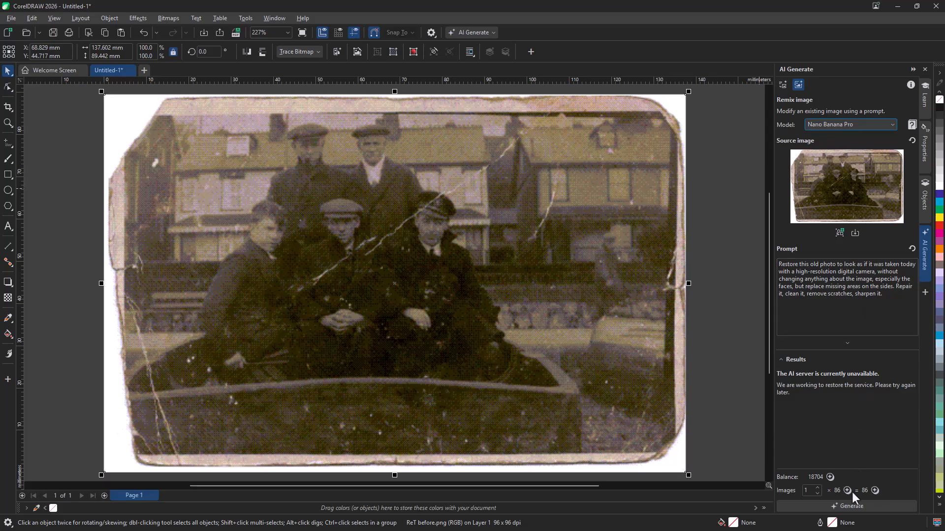
pyautogui.click(848, 506)
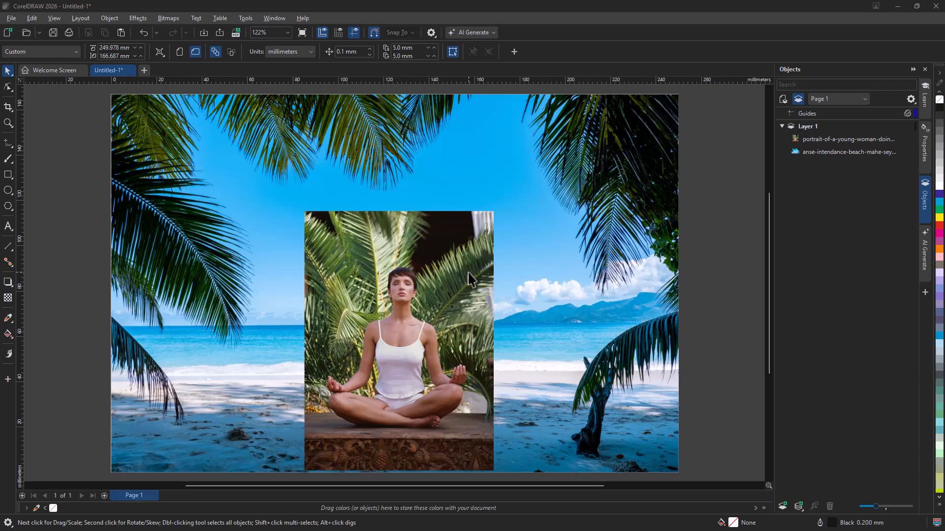
# Remove the background from the yoga woman's photo and move her cutout down onto the beach sand
pyautogui.click(480, 240)
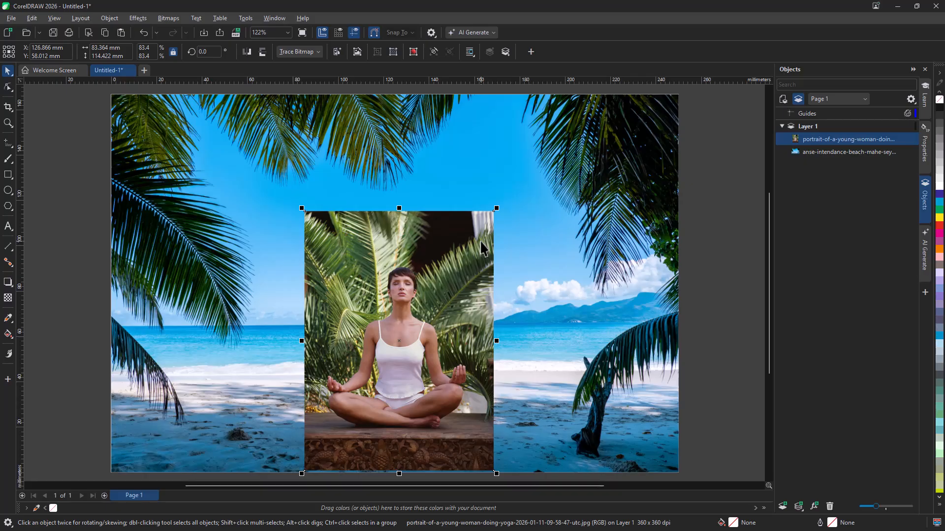
pyautogui.click(339, 57)
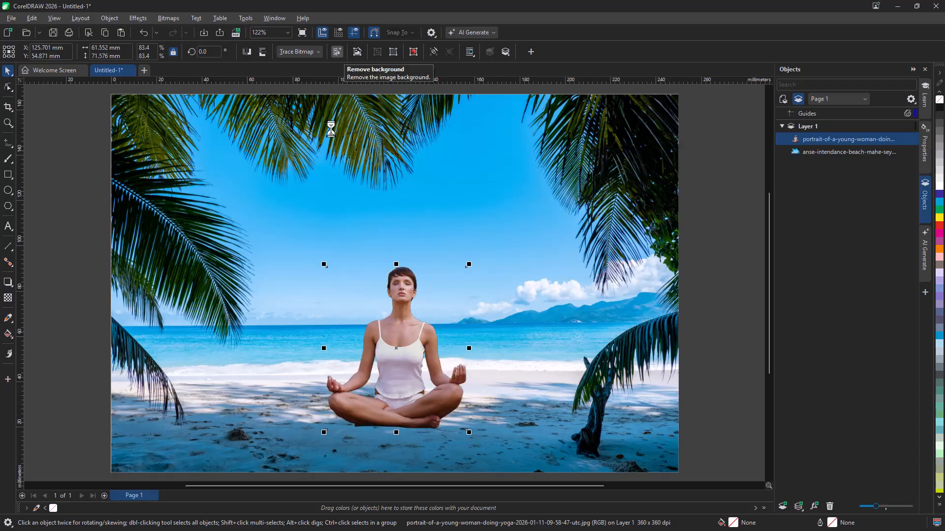
pyautogui.moveTo(397, 353); pyautogui.dragTo(397, 393)
pyautogui.click(717, 383)
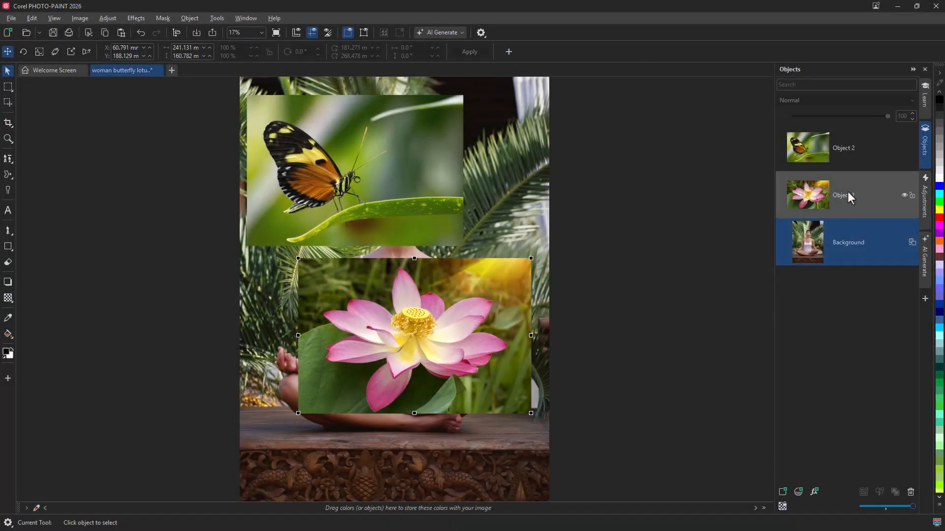
# Remove the lotus photo's background, shrink the flower to about 67 mm wide and place it on the woman's raised hand beside the knee
pyautogui.click(847, 191)
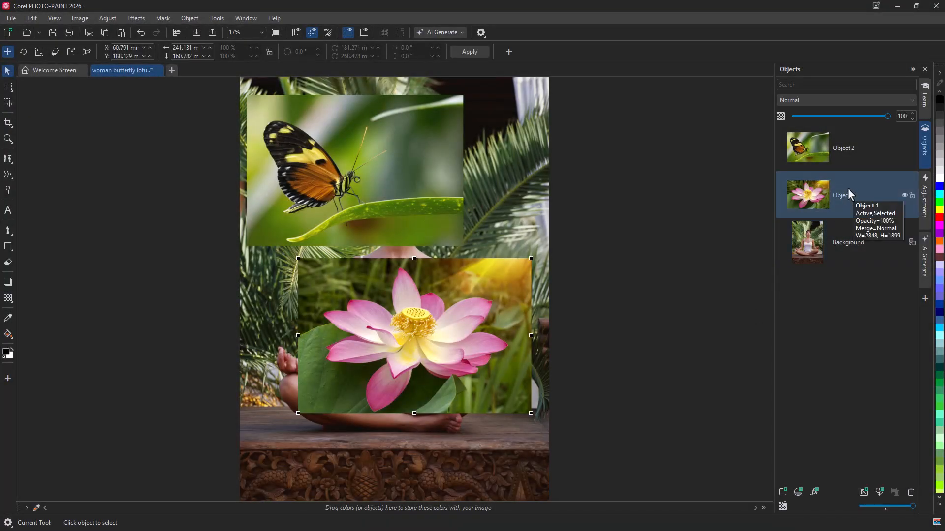
pyautogui.rightClick(847, 188)
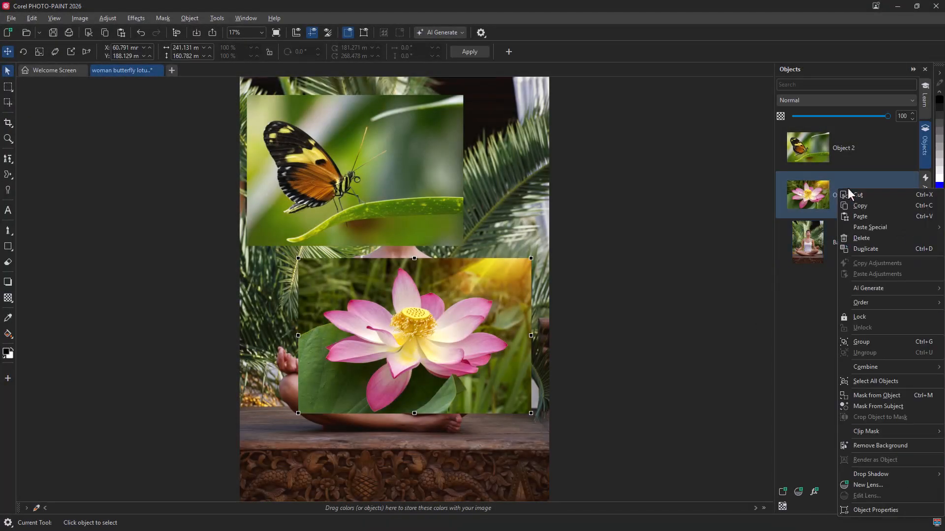
pyautogui.click(869, 445)
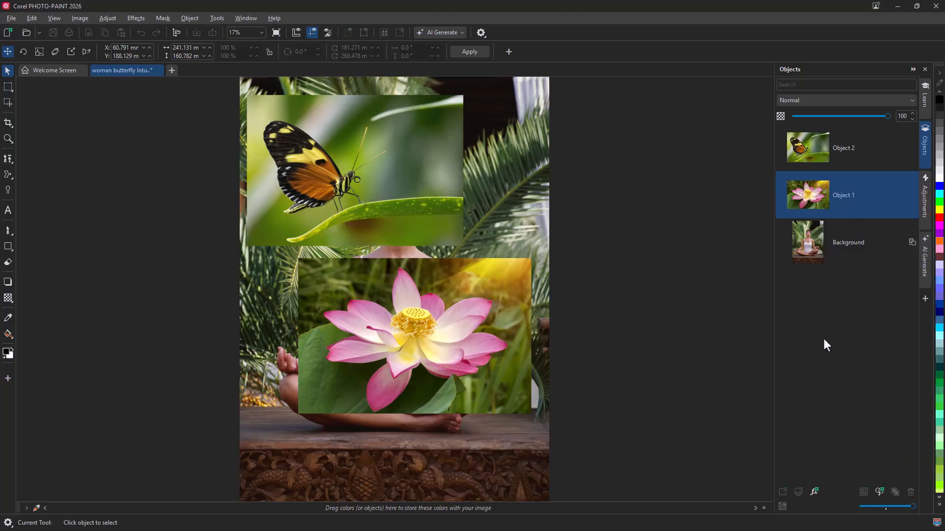
pyautogui.moveTo(532, 414); pyautogui.dragTo(303, 353)
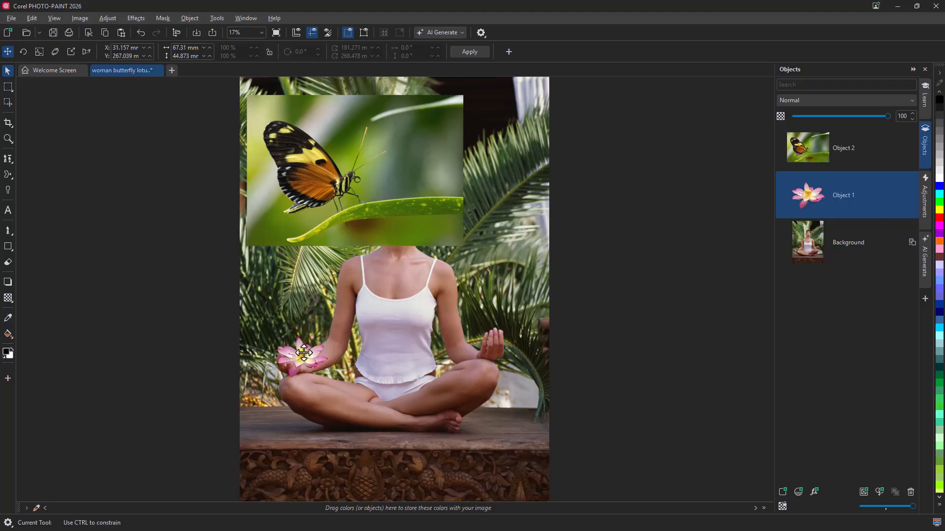
# Remove the background from the butterfly photo, shrink the butterfly and place it on the lotus flower in the woman's hand
pyautogui.click(863, 153)
pyautogui.rightClick(425, 130)
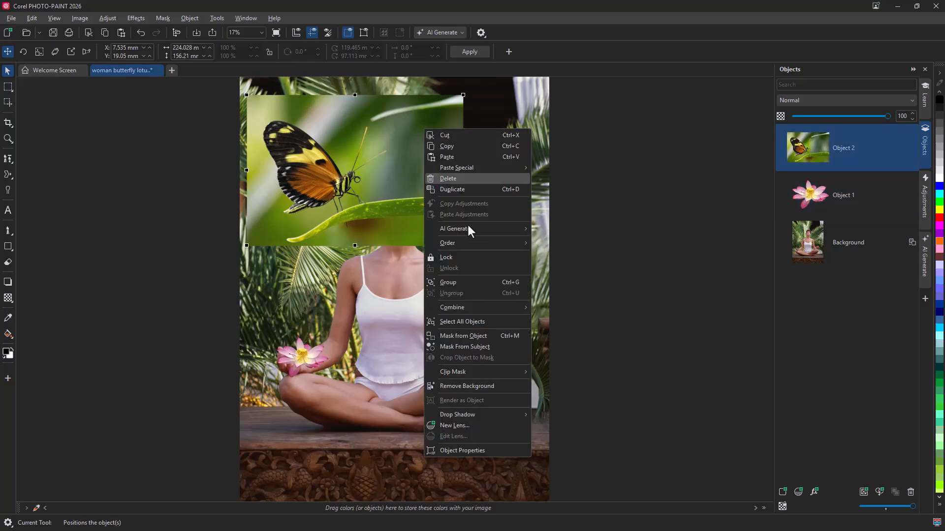
pyautogui.click(487, 386)
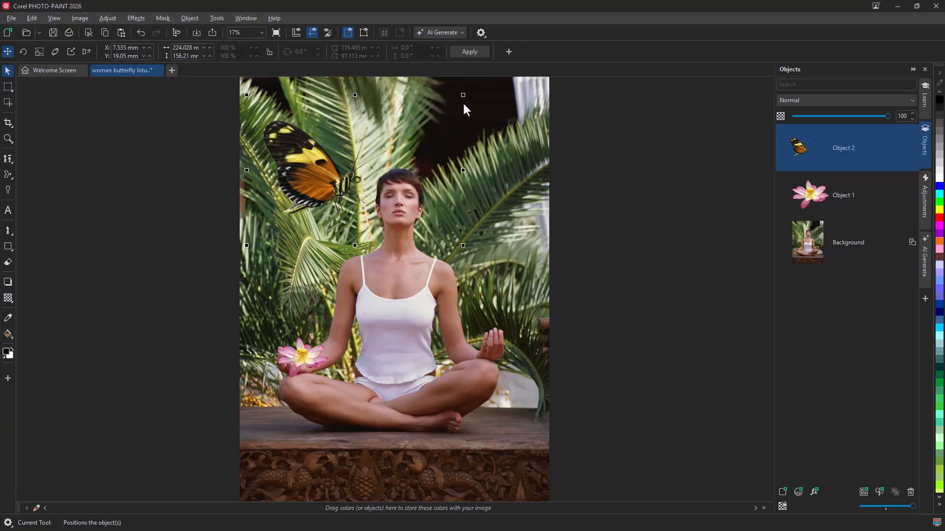
pyautogui.moveTo(463, 94); pyautogui.dragTo(309, 202)
pyautogui.moveTo(269, 238); pyautogui.dragTo(295, 364)
pyautogui.click(604, 278)
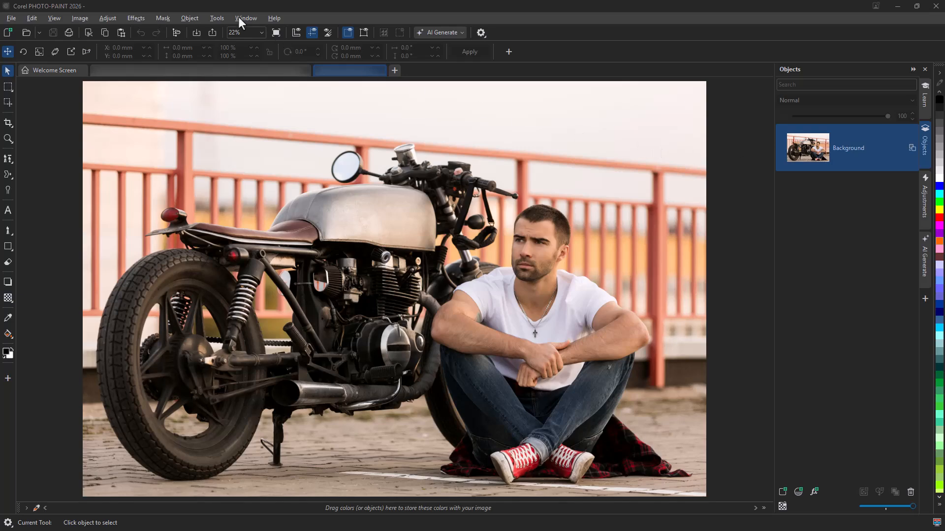
# Mask the subject of the motorcycle photo and copy the masked rider and bike
pyautogui.click(161, 20)
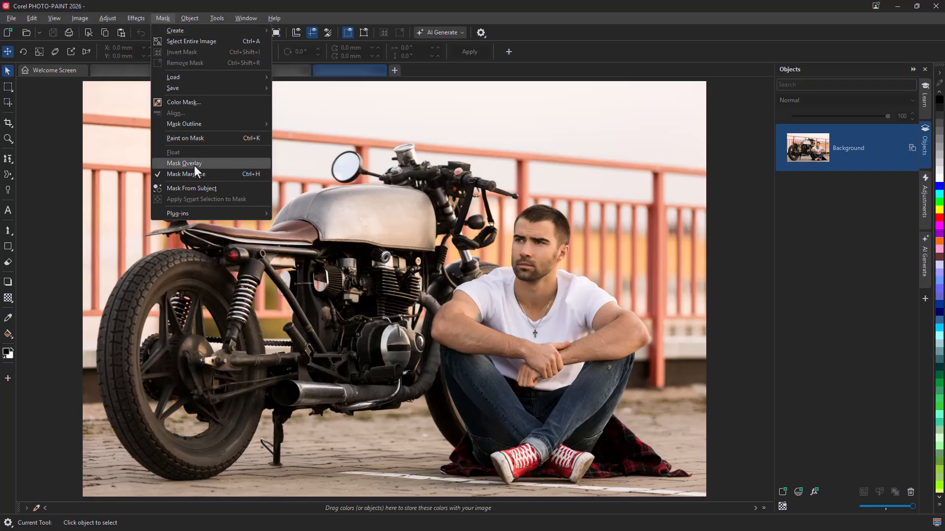
pyautogui.click(219, 189)
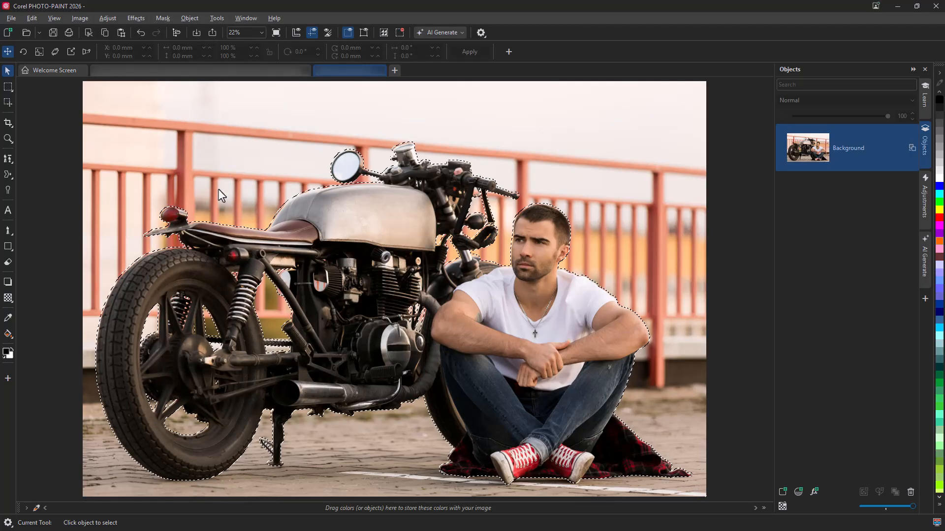
pyautogui.click(31, 18)
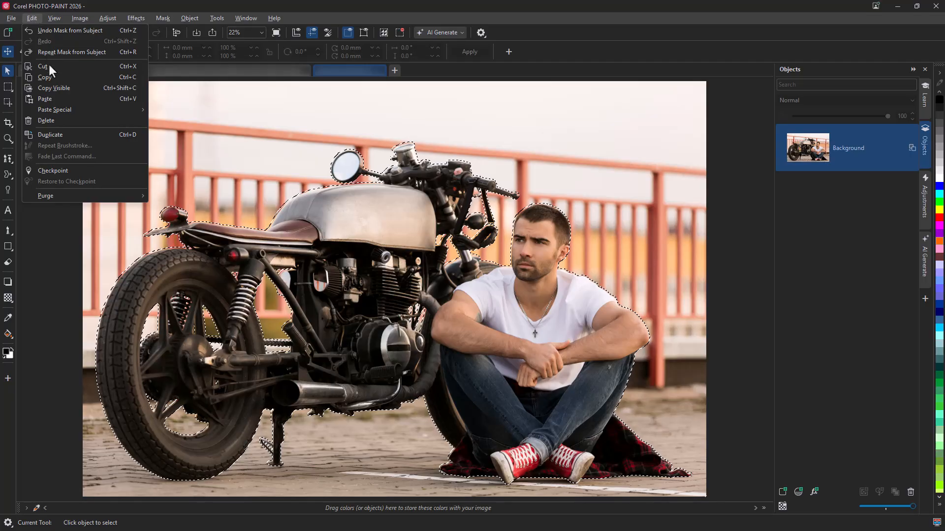
pyautogui.click(42, 78)
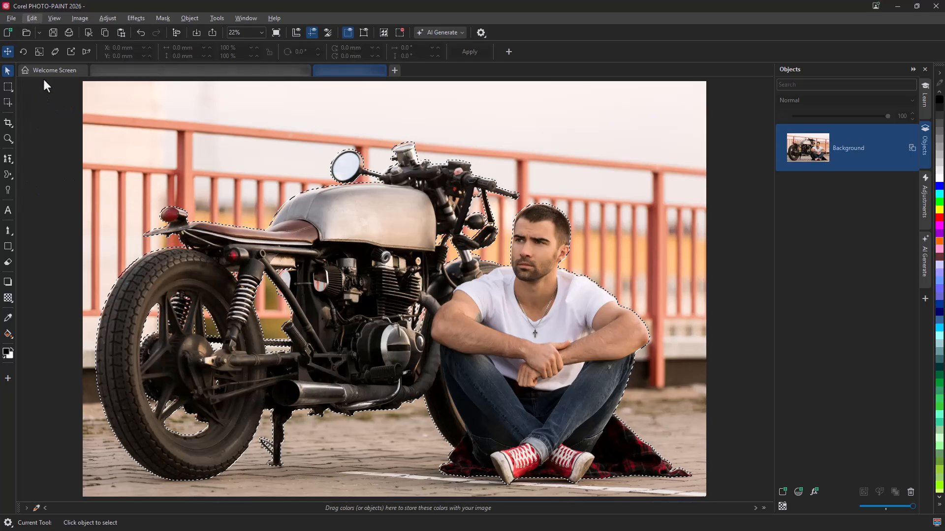
# Paste the motorcycle and seated man into the desert photo, shrink the cutout and position it on the dirt road
pyautogui.click(208, 72)
pyautogui.click(31, 19)
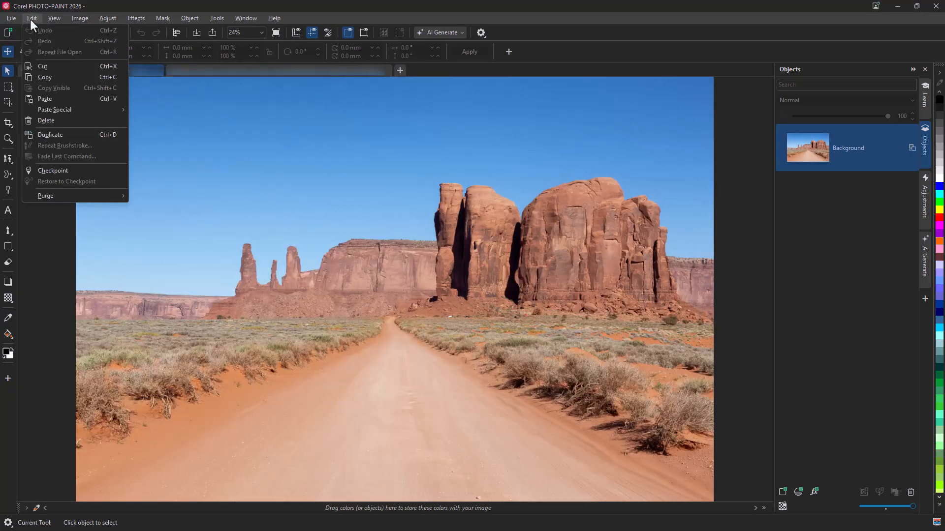
pyautogui.click(52, 99)
pyautogui.scroll(-2, 528, 269)
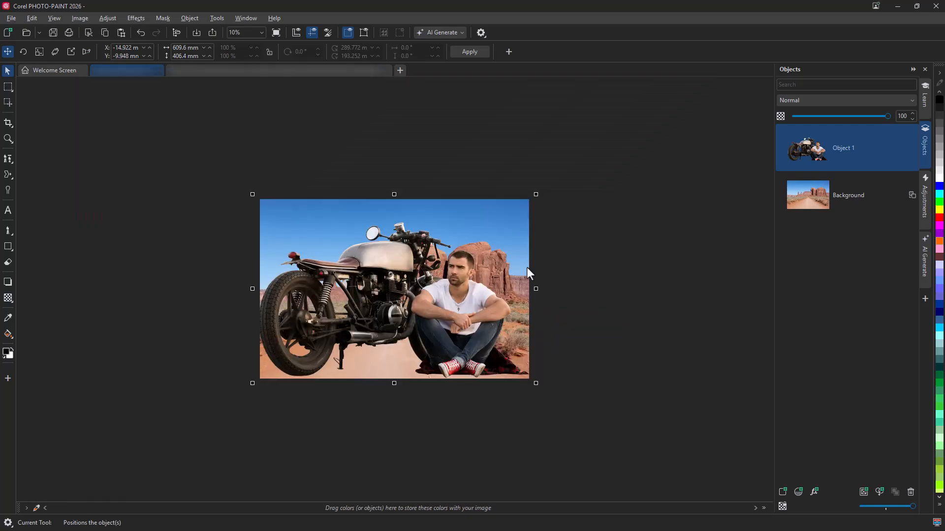
pyautogui.moveTo(536, 195); pyautogui.dragTo(385, 295)
pyautogui.moveTo(320, 341); pyautogui.dragTo(330, 342)
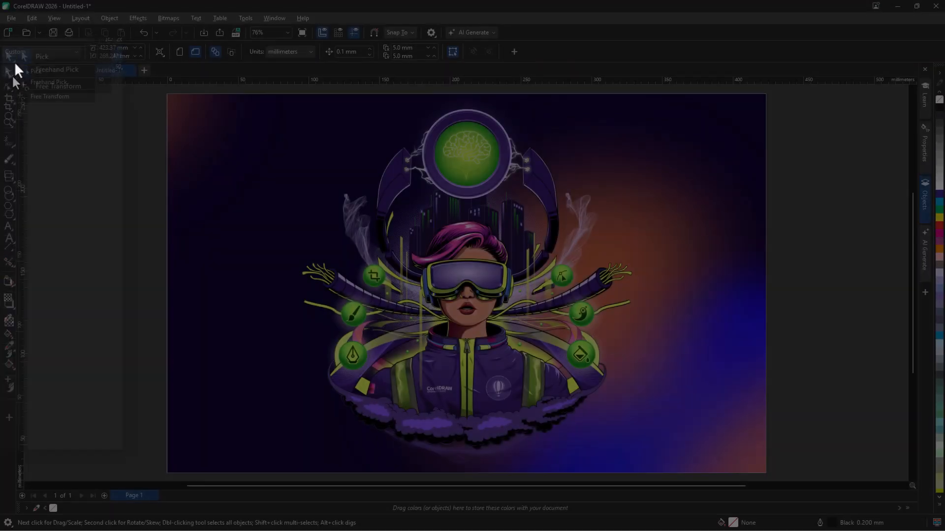
pyautogui.click(15, 64)
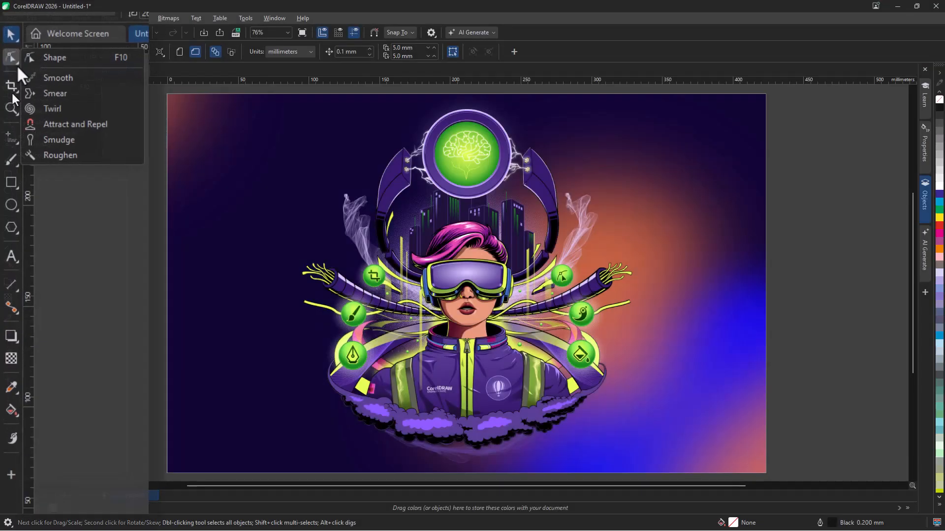
pyautogui.moveTo(19, 114)
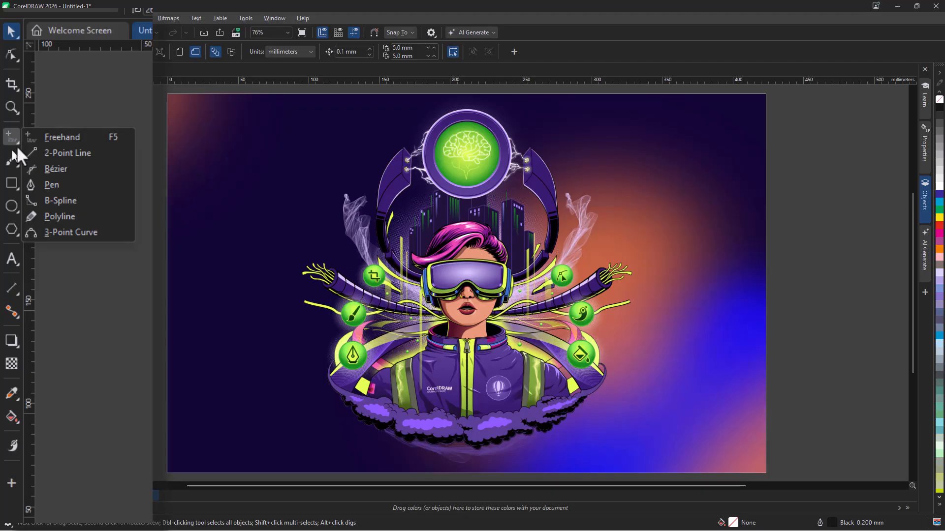
pyautogui.moveTo(14, 158)
pyautogui.moveTo(19, 186)
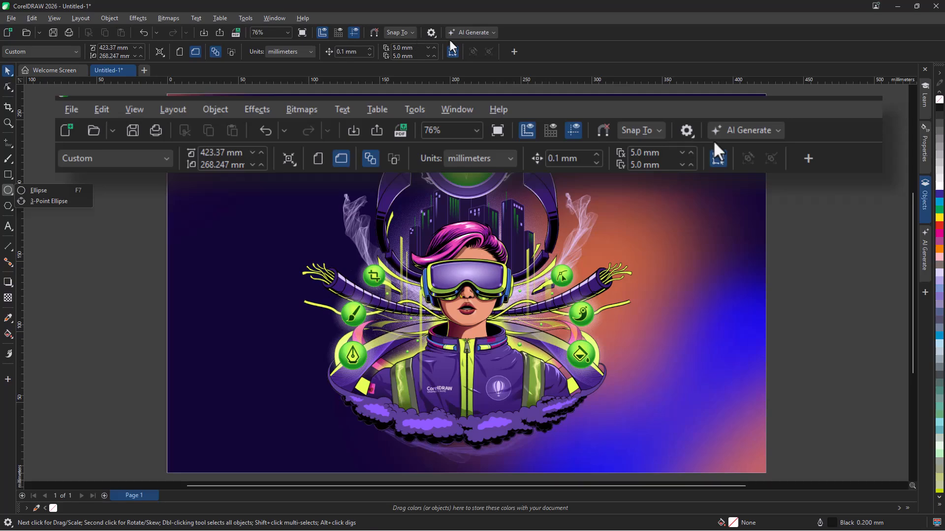
pyautogui.click(494, 34)
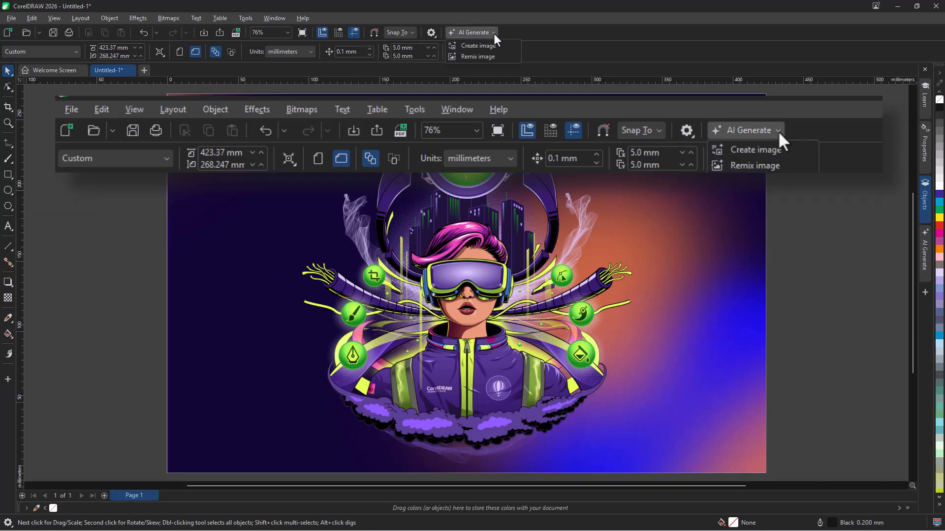
pyautogui.click(515, 34)
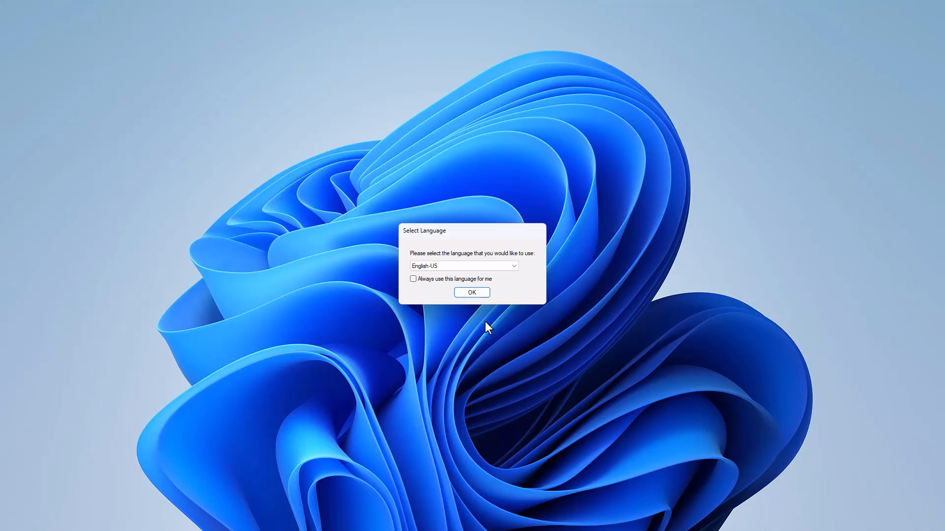
# Launch CorelDRAW in English-US and open the recent document Performance.cdr
pyautogui.click(473, 293)
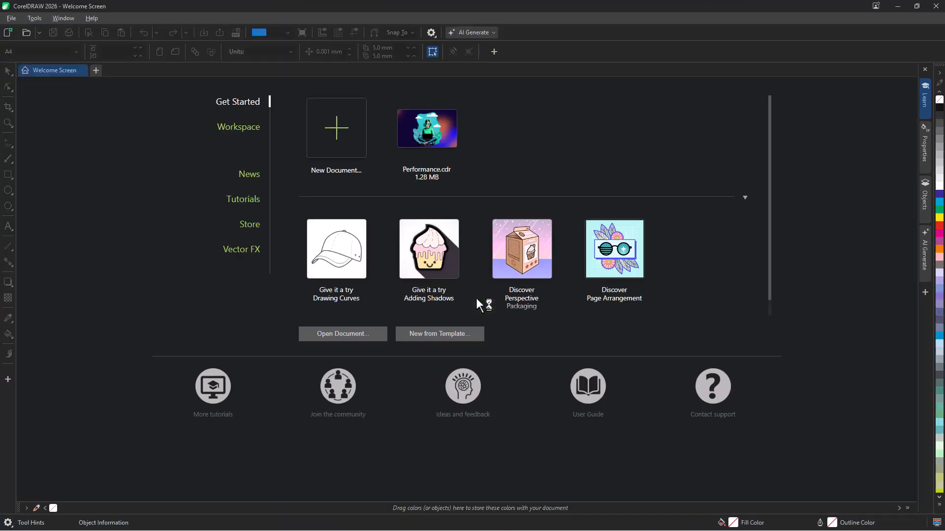
pyautogui.click(427, 129)
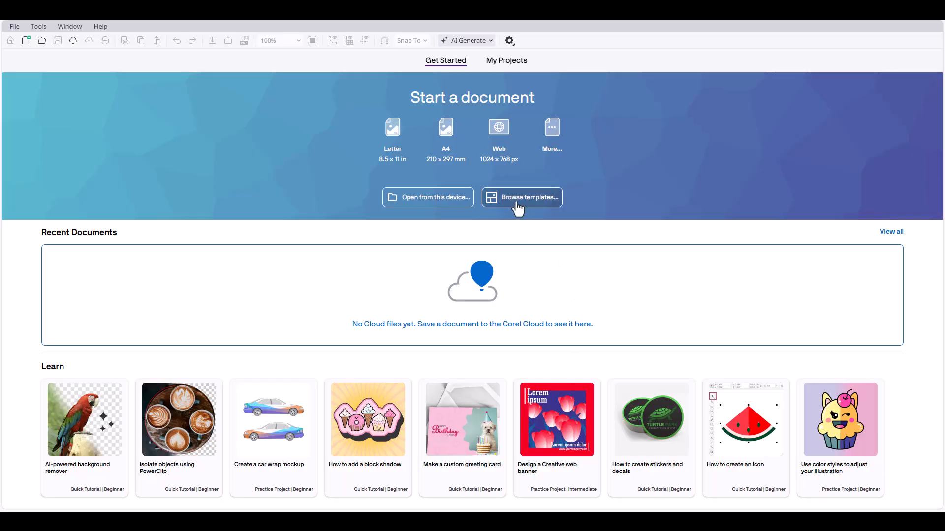
# Browse the document templates with larger thumbnails, filter them by Brochures and preview the Print Shop Brochure.US template
pyautogui.click(518, 209)
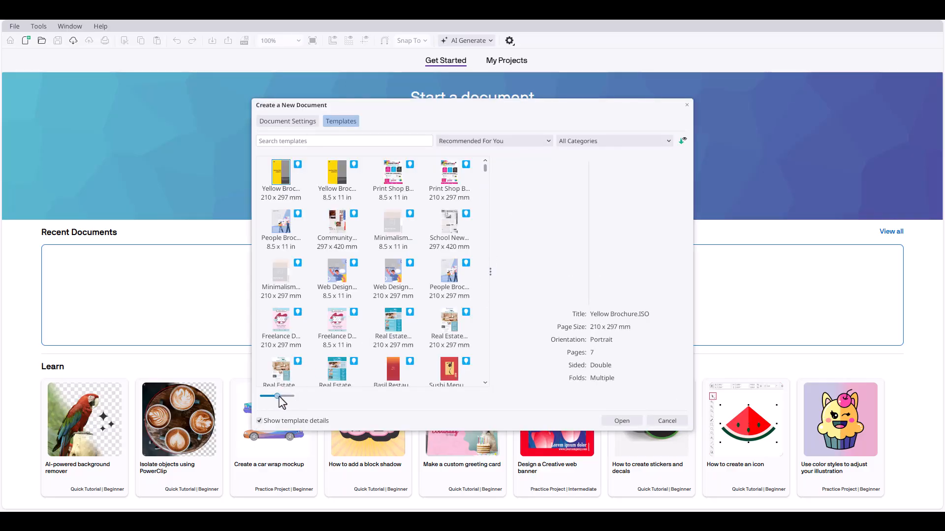
pyautogui.moveTo(277, 396); pyautogui.dragTo(282, 396)
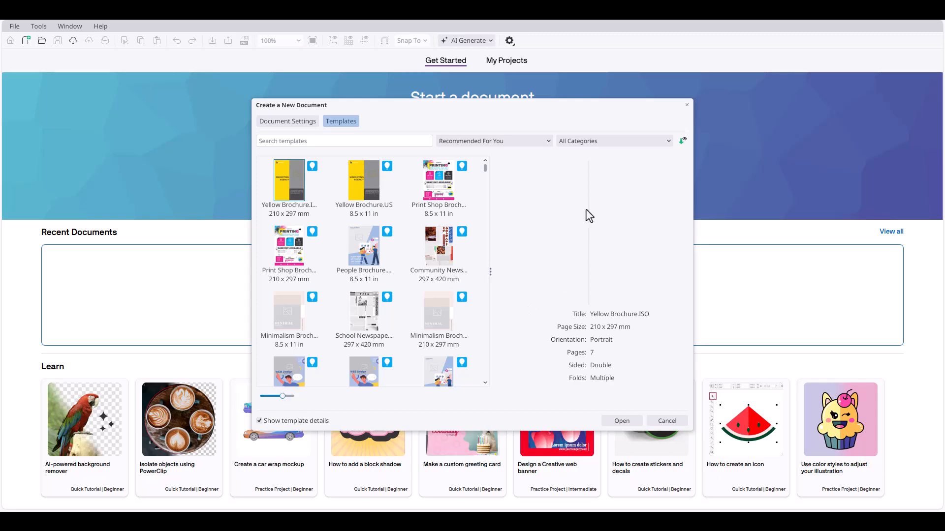
pyautogui.click(668, 143)
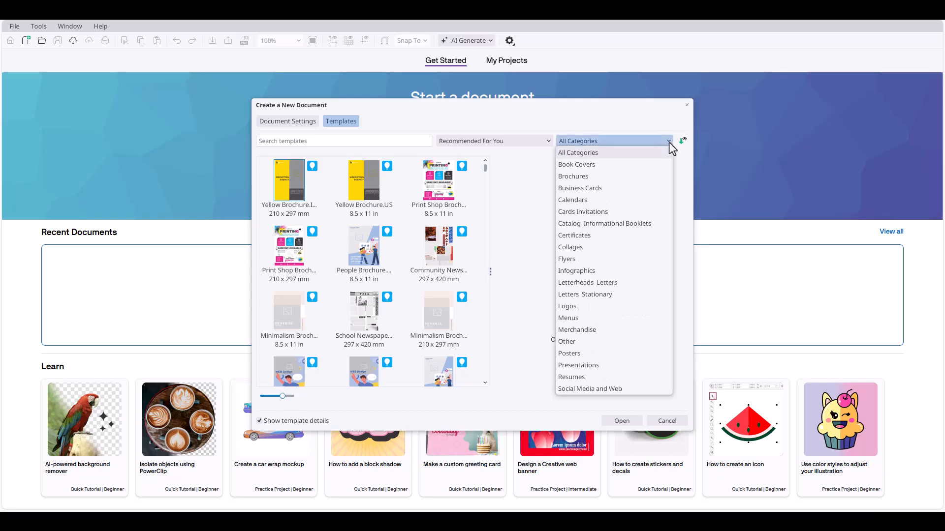
pyautogui.click(628, 177)
pyautogui.click(433, 186)
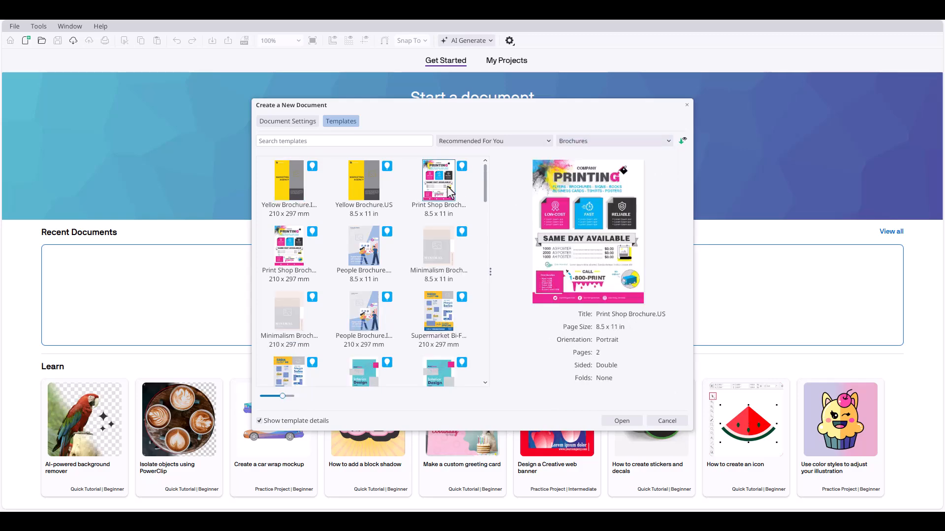
# Preview the Interior Design Catalog among the Catalog & Informational Booklets templates, and filter the list by Menus
pyautogui.click(669, 141)
pyautogui.click(607, 223)
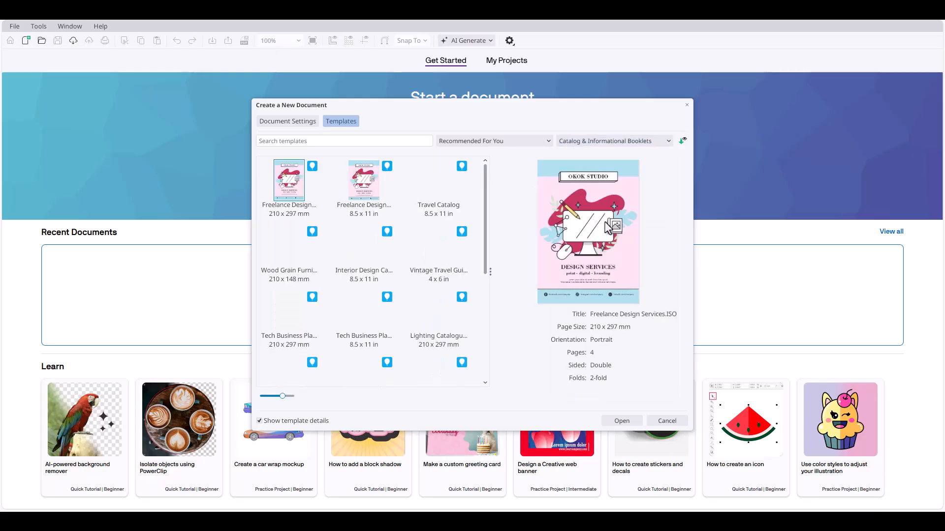
pyautogui.click(378, 250)
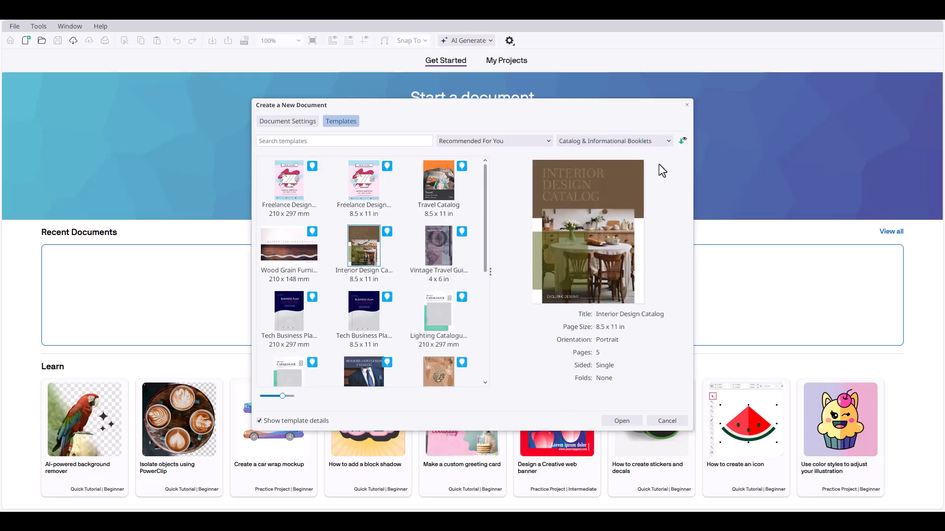
pyautogui.click(670, 141)
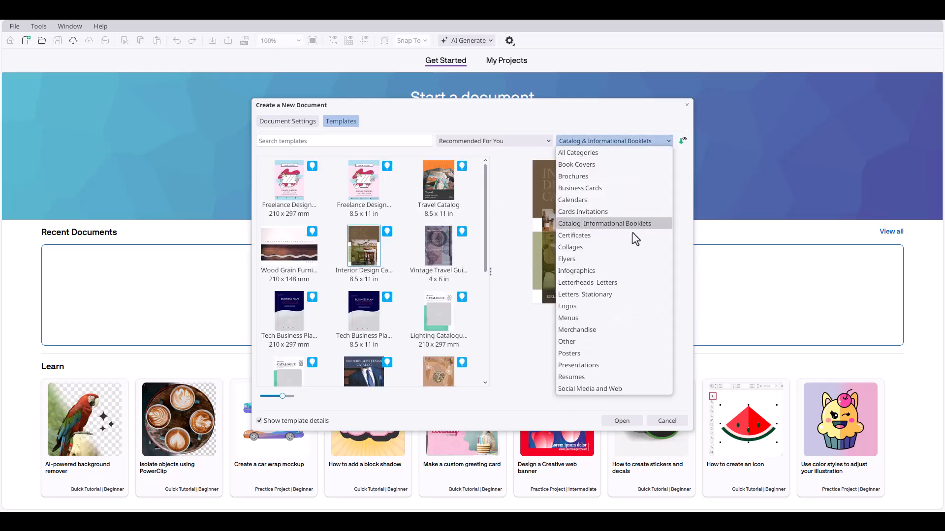
pyautogui.click(599, 319)
# Filter the templates by Merchandise and open the Mug Design, Good Vibes, Walking Girl ISO template
pyautogui.click(669, 143)
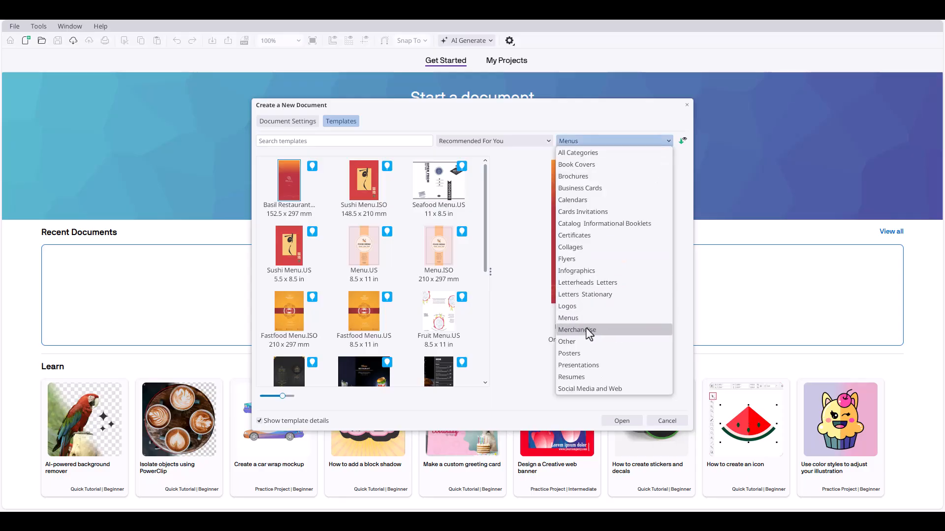
pyautogui.click(580, 330)
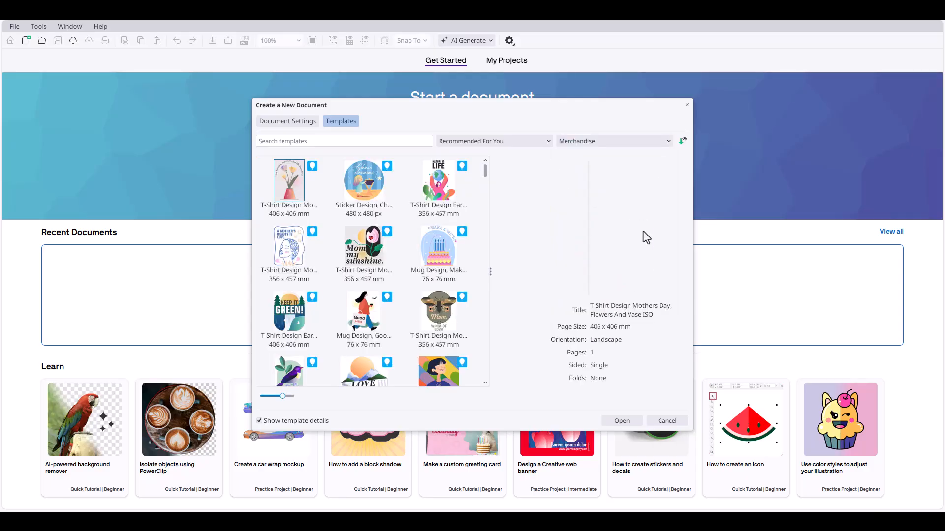
pyautogui.click(377, 320)
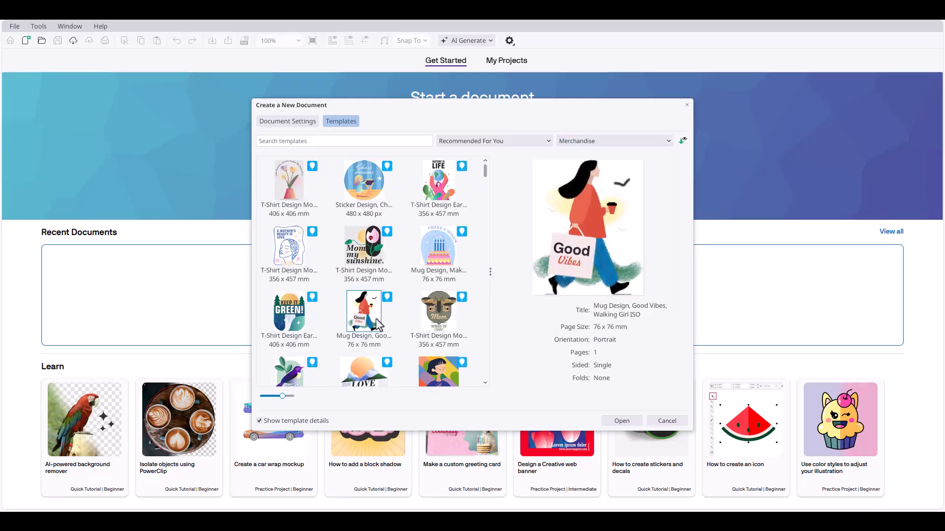
pyautogui.click(621, 422)
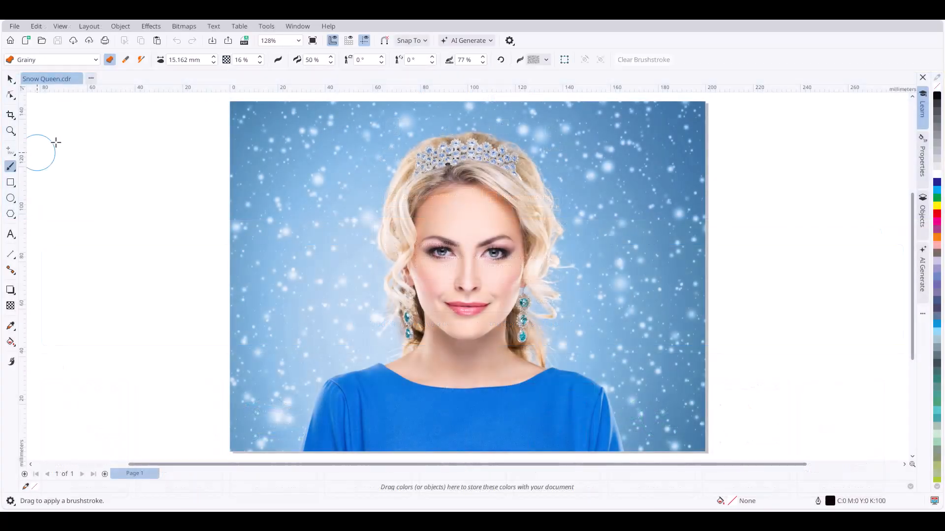
# Paint a white Fairy Dust brushstroke along the neckline of the blue dress in Snow Queen.cdr
pyautogui.click(96, 60)
pyautogui.scroll(-3, 116, 114)
pyautogui.click(54, 118)
pyautogui.moveTo(368, 375)
pyautogui.mouseDown()
pyautogui.moveTo(418, 402)
pyautogui.moveTo(518, 401)
pyautogui.moveTo(568, 378)
pyautogui.mouseUp()
pyautogui.click(10, 78)
# Change the neckline stroke's painterly brush to Busted Seams
pyautogui.click(96, 60)
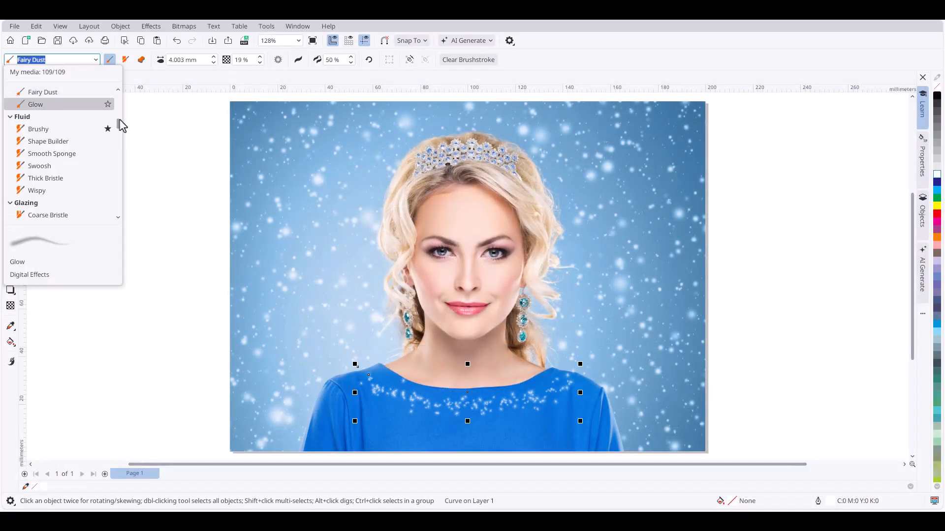
pyautogui.scroll(-3, 121, 156)
pyautogui.moveTo(119, 156); pyautogui.dragTo(120, 173)
pyautogui.click(74, 110)
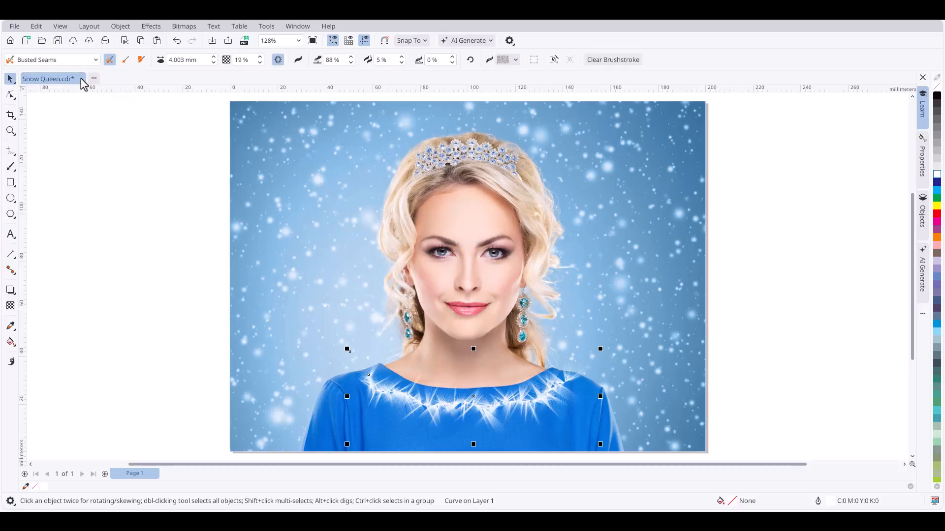
# Apply the Furry Tail painterly brush to the neckline stroke
pyautogui.click(96, 60)
pyautogui.click(48, 154)
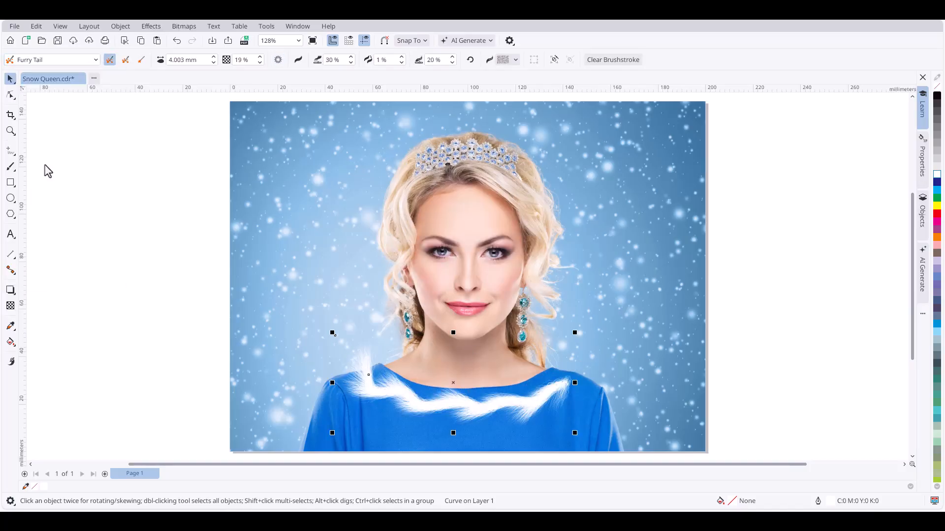
pyautogui.click(96, 60)
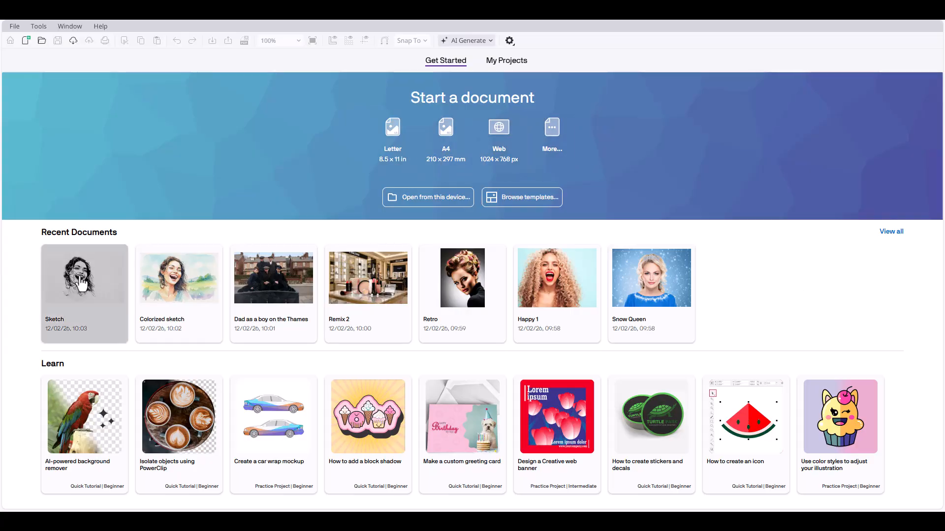
# Open the recent document Sketch and paint a wavy black Grainy brushstroke to the left of the laughing woman
pyautogui.click(82, 284)
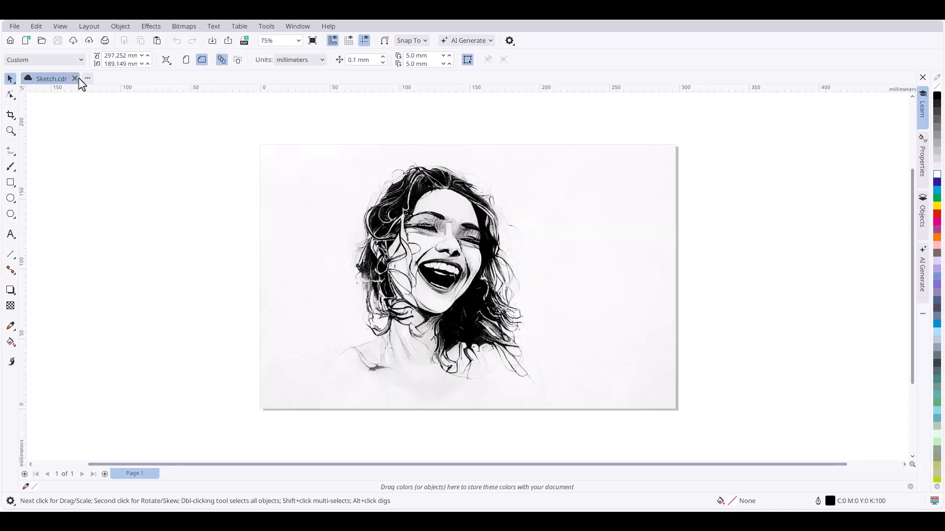
pyautogui.click(11, 167)
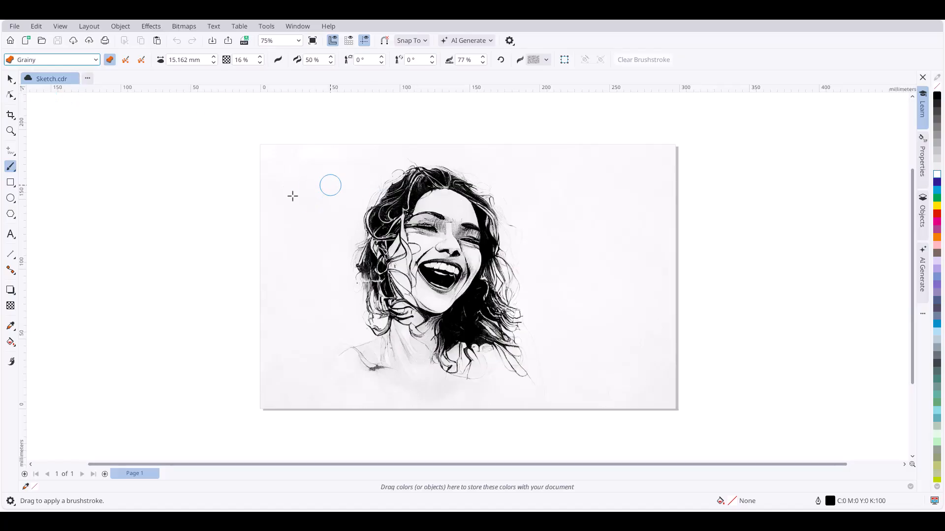
pyautogui.moveTo(292, 196); pyautogui.dragTo(308, 321)
# Switch the wavy stroke to the Gel Wash brush and paint a zigzag Gel Wash stroke to the right of the woman
pyautogui.click(95, 59)
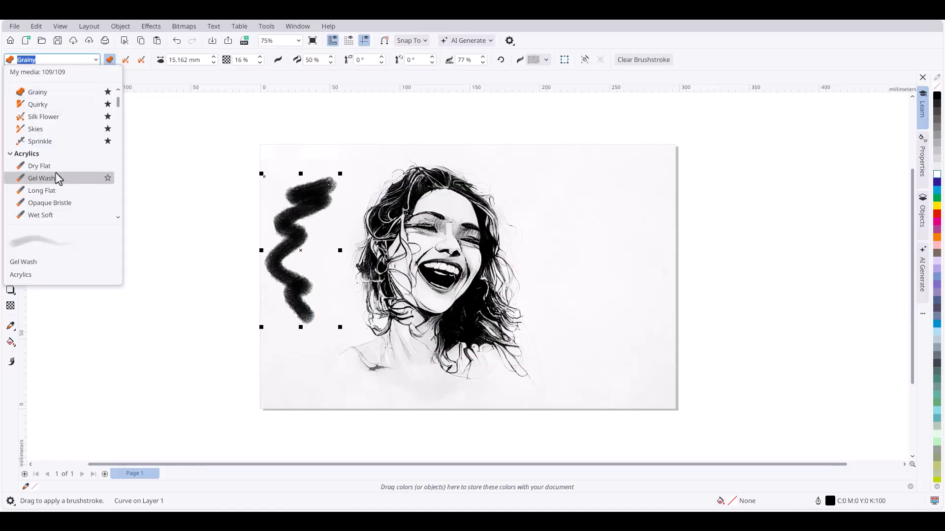
pyautogui.click(59, 178)
pyautogui.moveTo(623, 180)
pyautogui.mouseDown()
pyautogui.moveTo(541, 211)
pyautogui.moveTo(573, 330)
pyautogui.mouseUp()
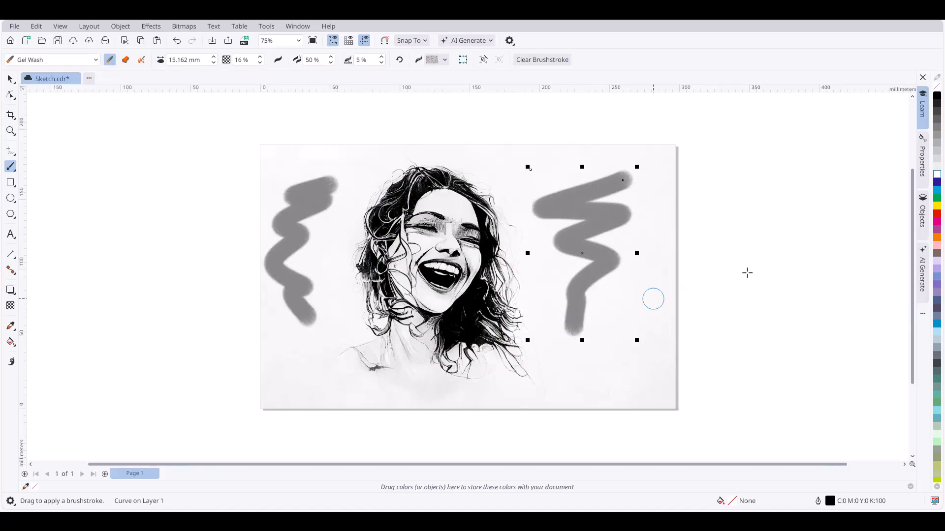
# Set the zigzag stroke's size to 27.546 mm, transparency to 79%, brush smoothing to 23% and texture strength to 84%
pyautogui.click(922, 160)
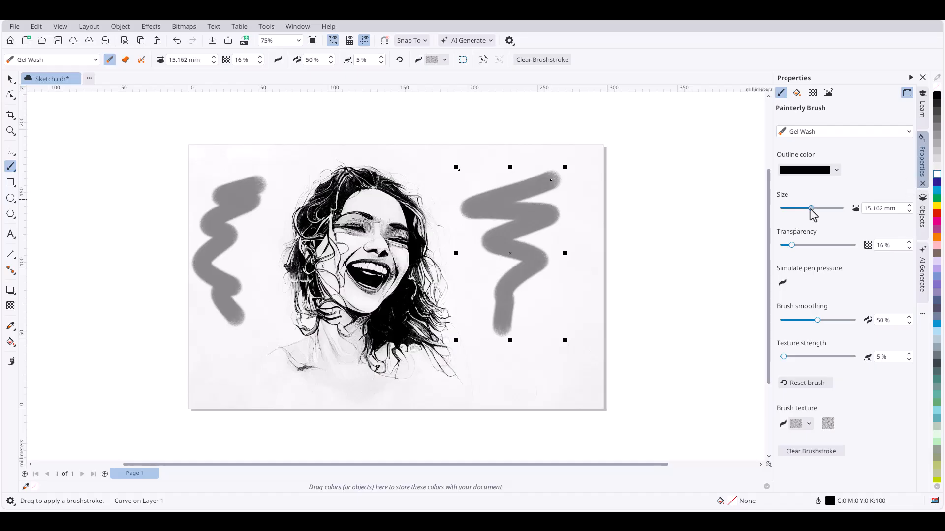
pyautogui.moveTo(810, 208)
pyautogui.mouseDown()
pyautogui.moveTo(797, 211)
pyautogui.moveTo(820, 211)
pyautogui.mouseUp()
pyautogui.moveTo(793, 244); pyautogui.dragTo(824, 248)
pyautogui.moveTo(831, 249); pyautogui.dragTo(840, 250)
pyautogui.moveTo(817, 320); pyautogui.dragTo(797, 320)
pyautogui.click(840, 357)
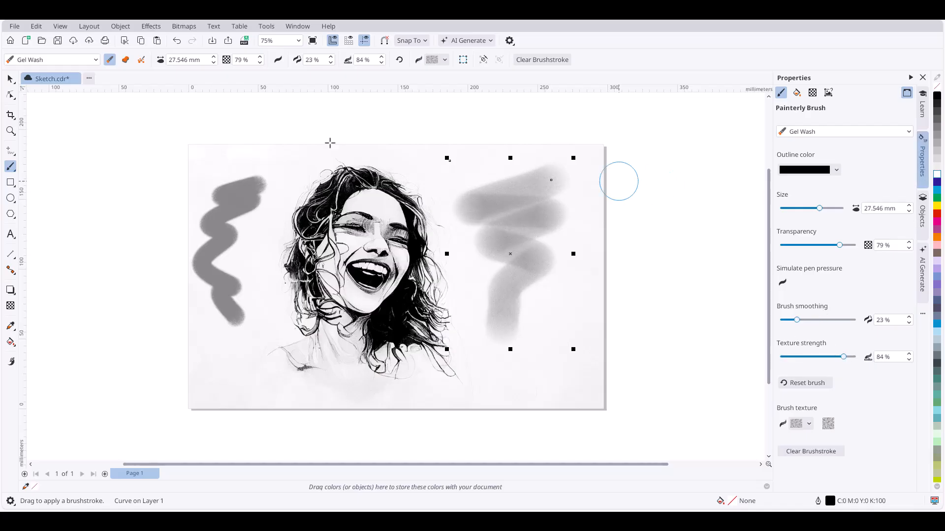
# Close the Sketch document and open the How to add a block shadow tutorial
pyautogui.click(14, 26)
pyautogui.click(34, 86)
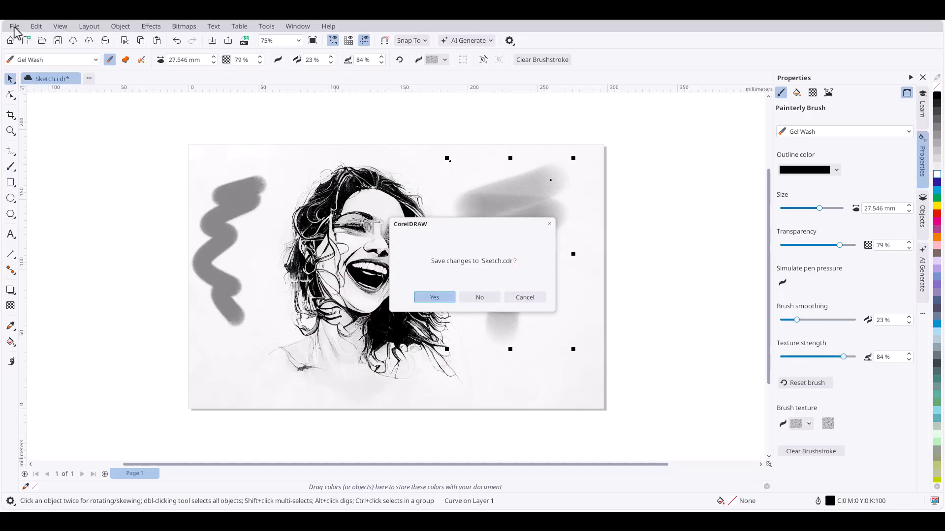
pyautogui.click(450, 294)
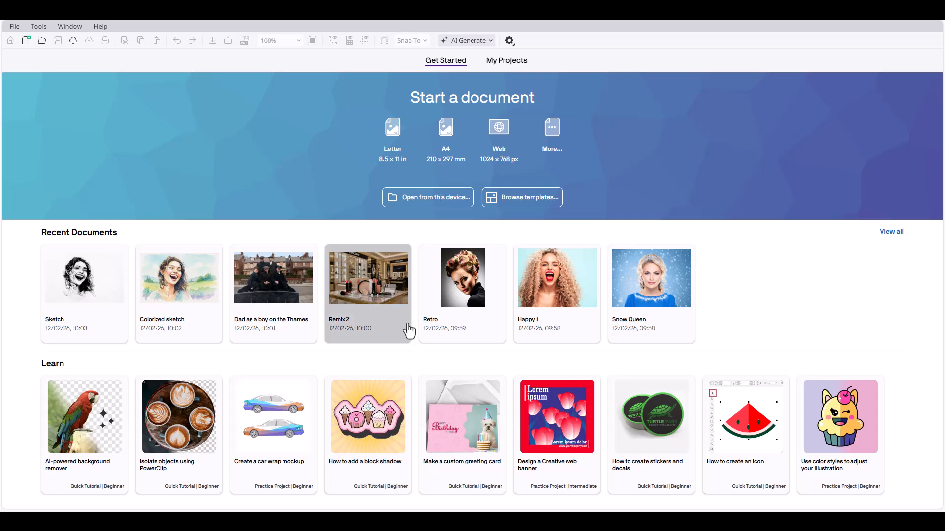
pyautogui.click(435, 270)
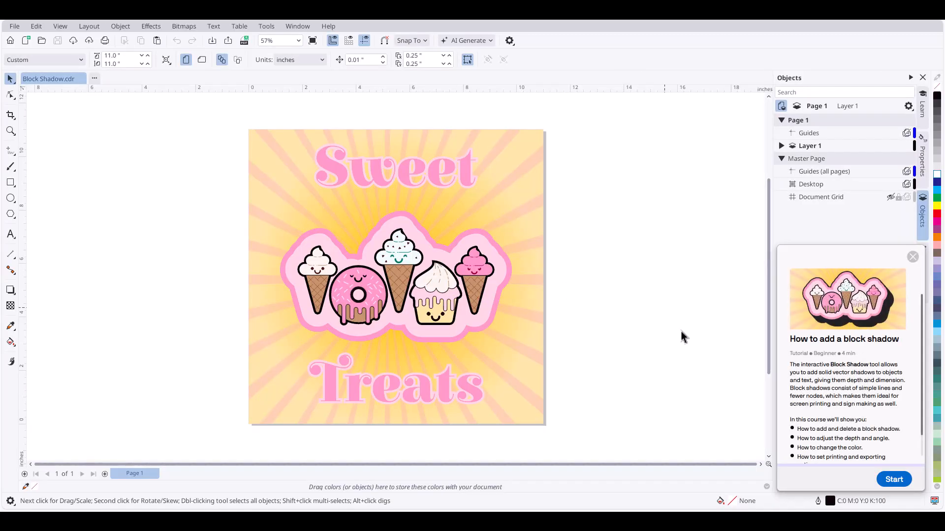
# Review the block shadow tutorial's introduction, start the tutorial and close its panel
pyautogui.scroll(-3, 915, 366)
pyautogui.scroll(3, 915, 411)
pyautogui.click(894, 480)
pyautogui.click(913, 257)
# Expand Layer 1 and its nested object groups in the object list, and enlarge the object thumbnails
pyautogui.click(780, 145)
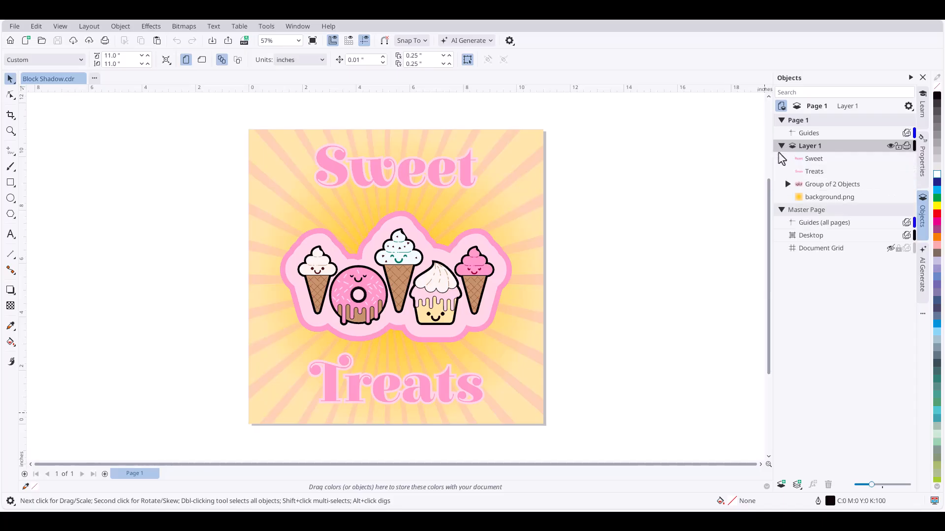
pyautogui.click(788, 184)
pyautogui.click(794, 197)
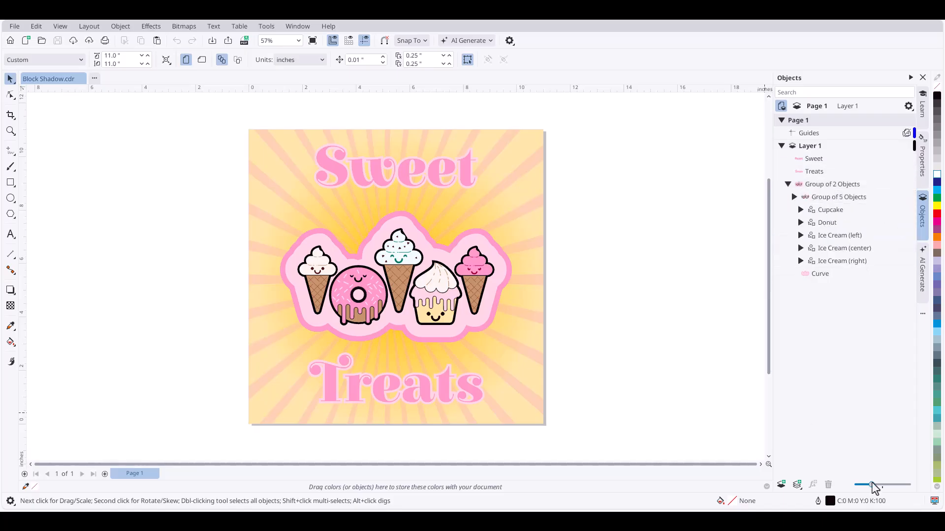
pyautogui.moveTo(871, 485); pyautogui.dragTo(905, 486)
# Ungroup the central sweets artwork twice so the cupcake, donut and ice creams are separate from each other and the backing curve
pyautogui.click(480, 268)
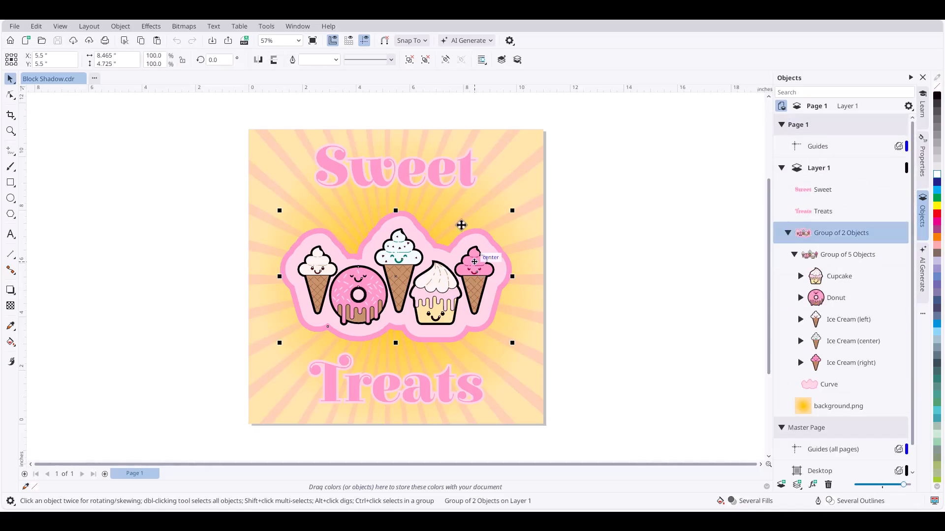
pyautogui.click(410, 60)
pyautogui.click(578, 271)
pyautogui.click(480, 269)
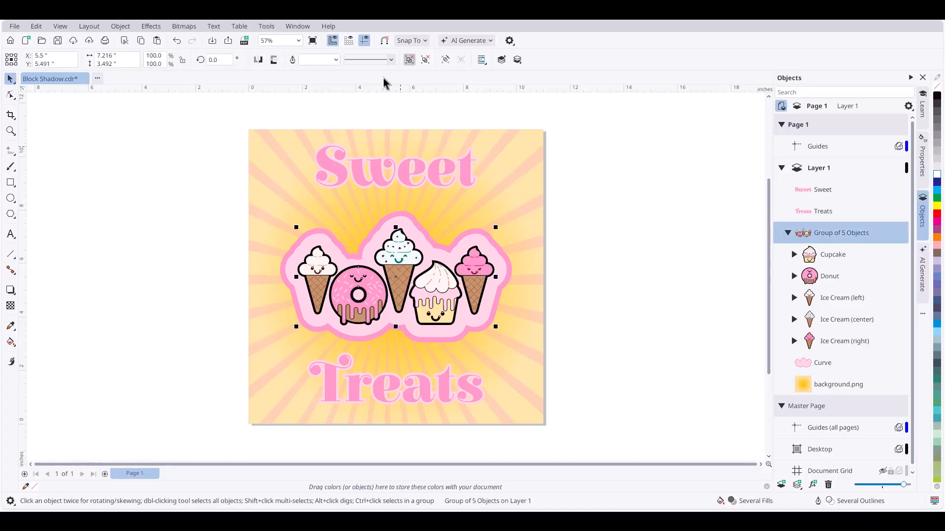
pyautogui.click(410, 60)
pyautogui.click(555, 194)
# Rotate the Ice Cream (right) object clockwise to an angle of about 325.6° and deselect it
pyautogui.click(476, 287)
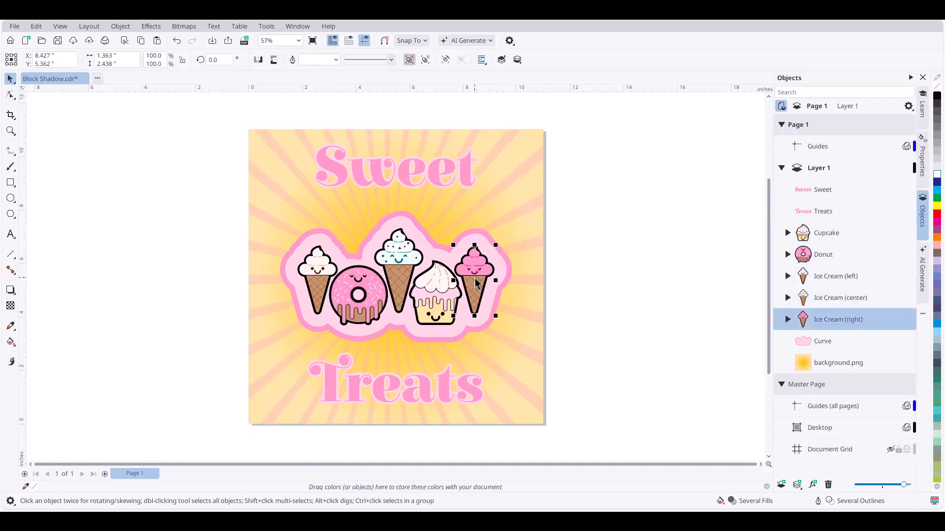
pyautogui.click(486, 265)
pyautogui.moveTo(496, 244); pyautogui.dragTo(522, 259)
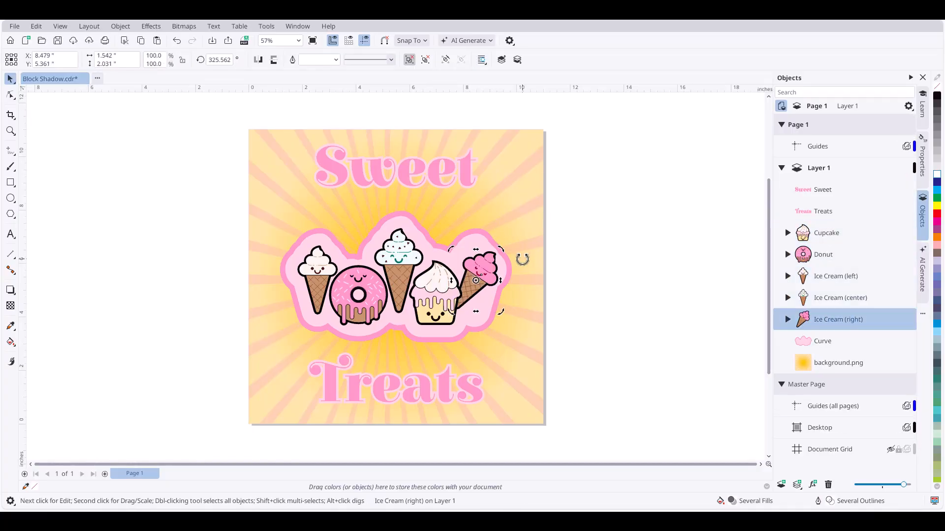
pyautogui.click(604, 258)
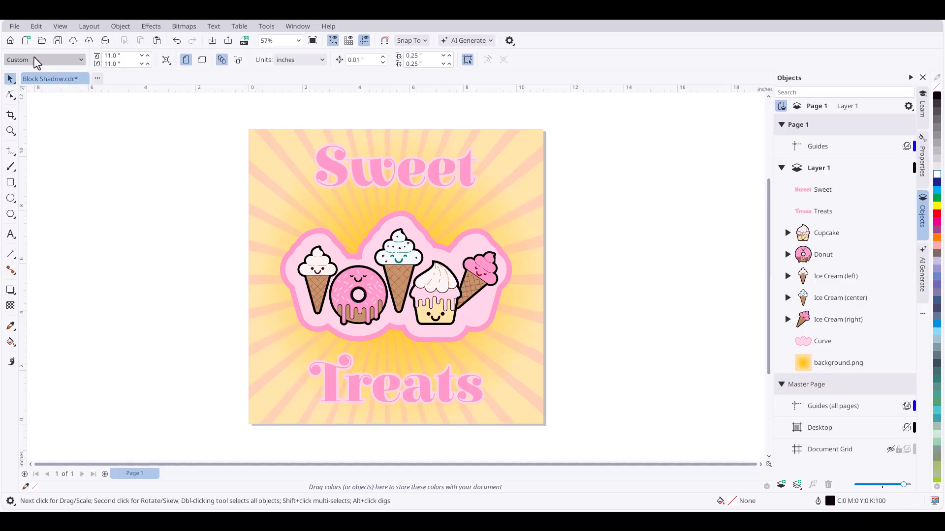